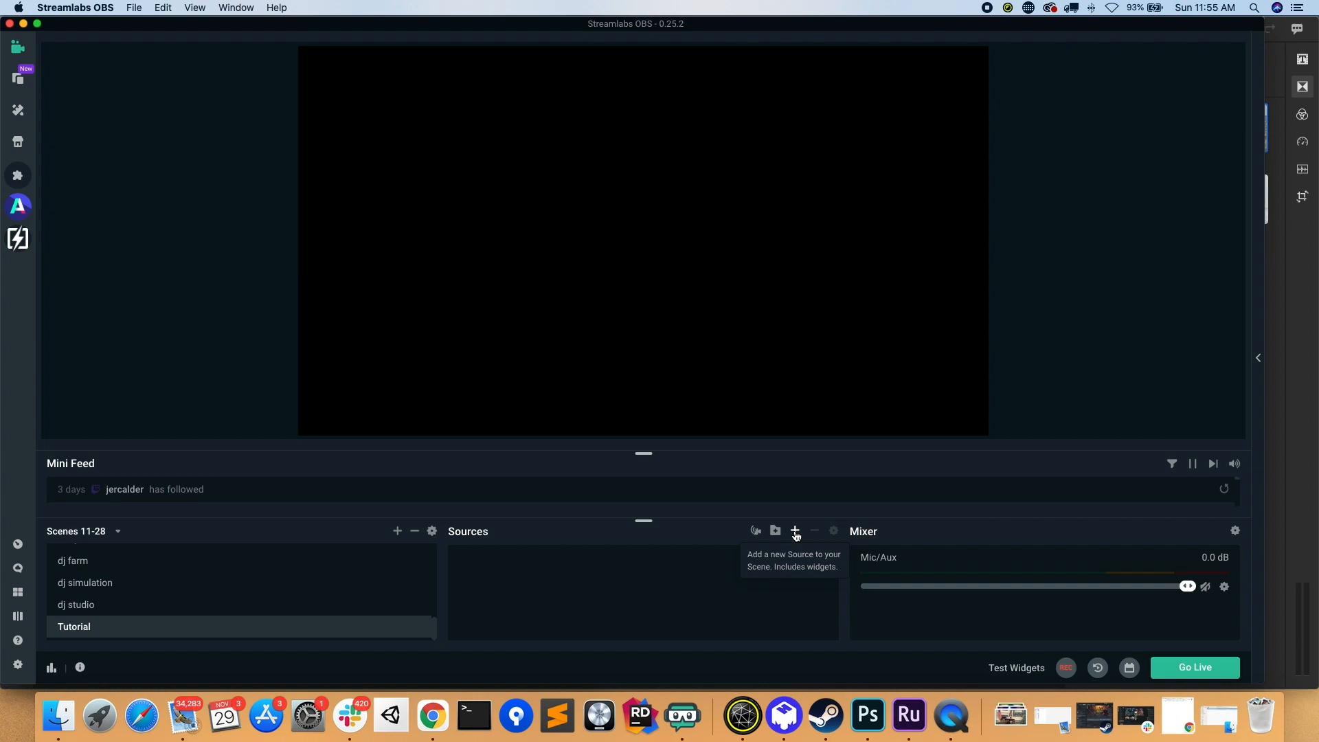
- Add the existing dj video capture device source to the Tutorial scene and place it against the canvas's top edge, about 124 px from the left
click(796, 531)
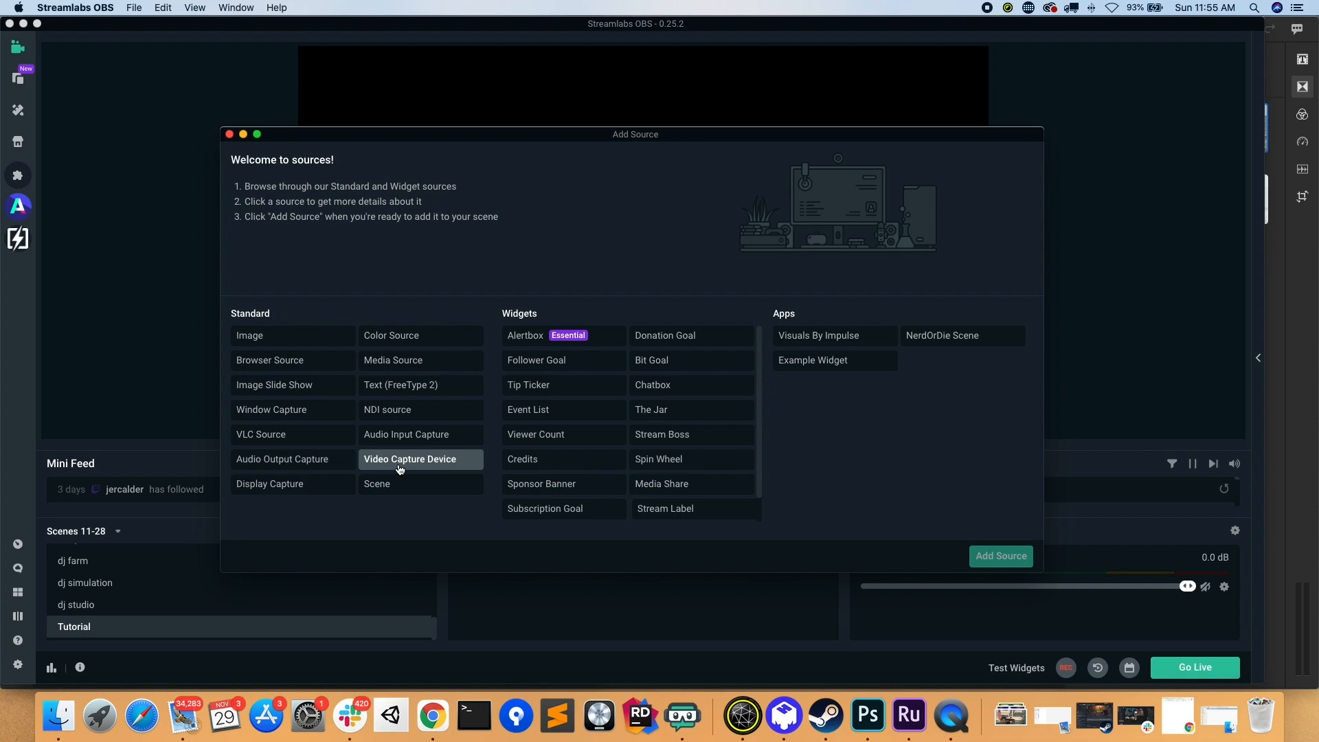
click(402, 466)
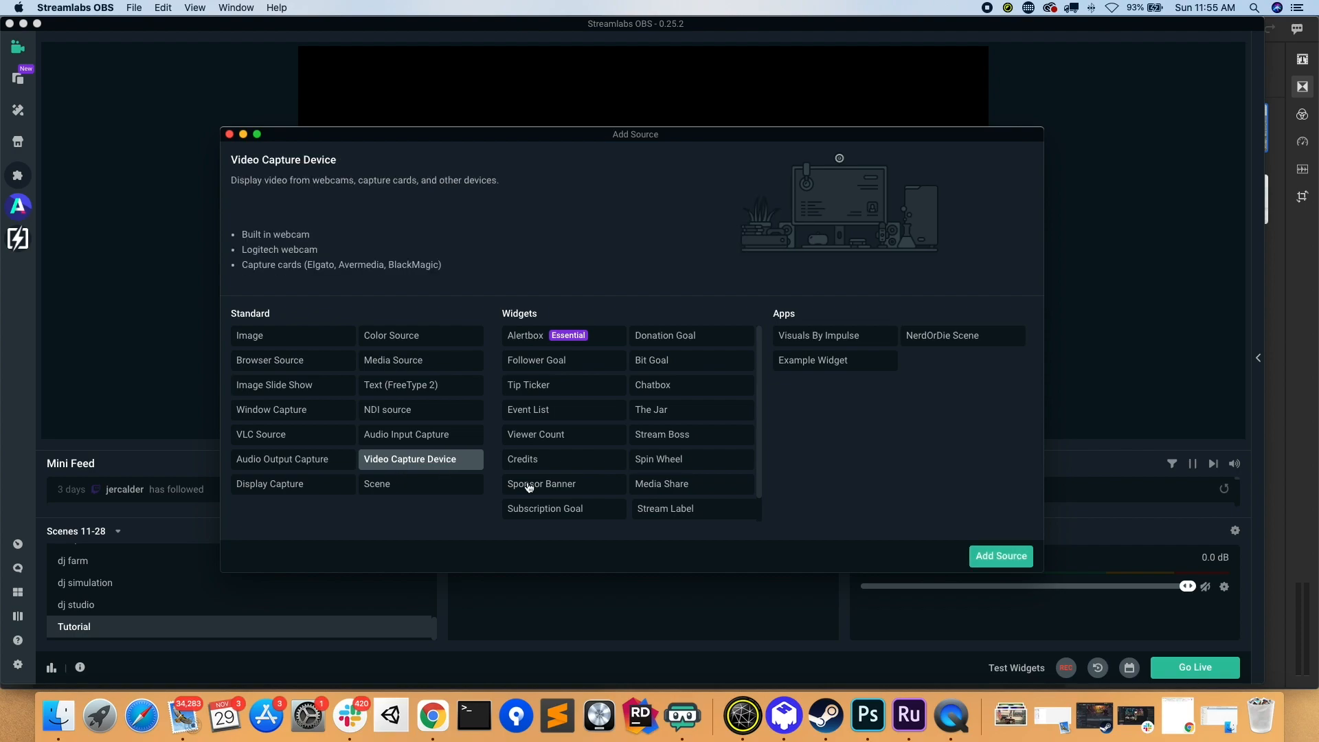
click(990, 562)
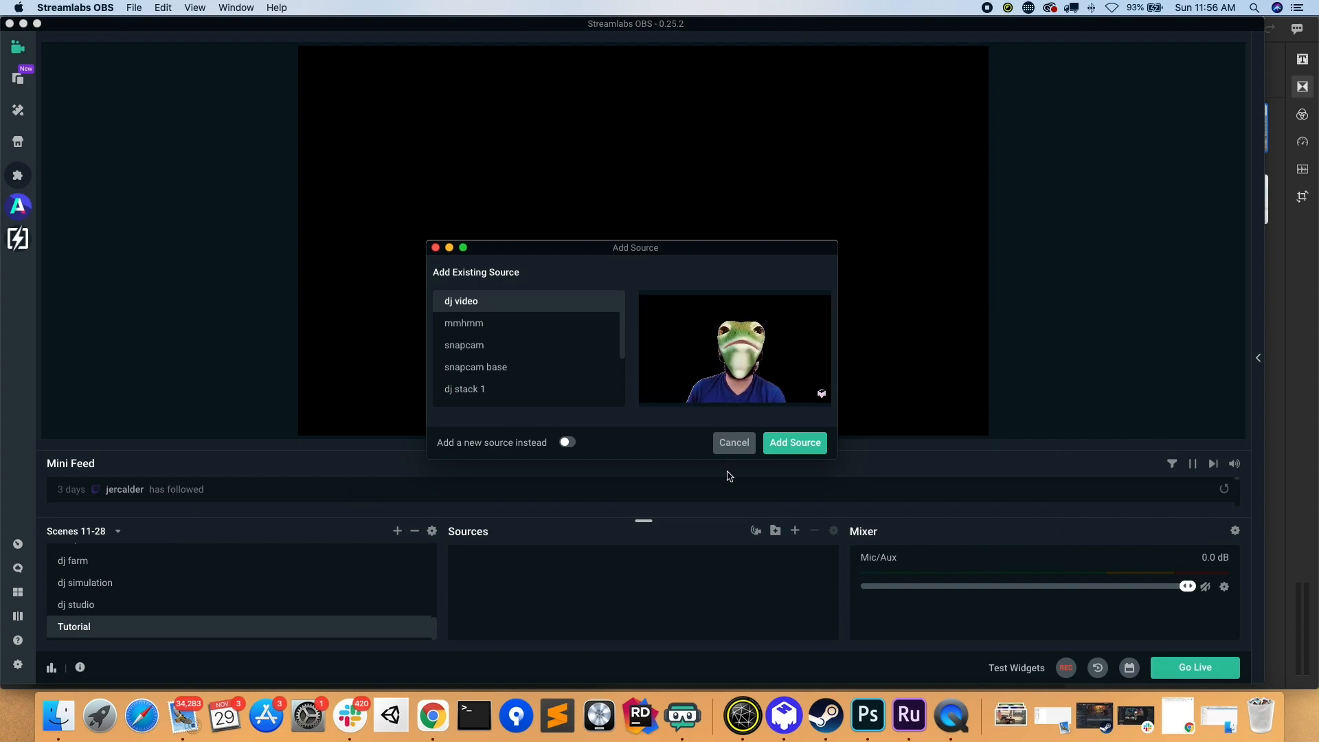
click(799, 450)
drag(555, 277, 602, 405)
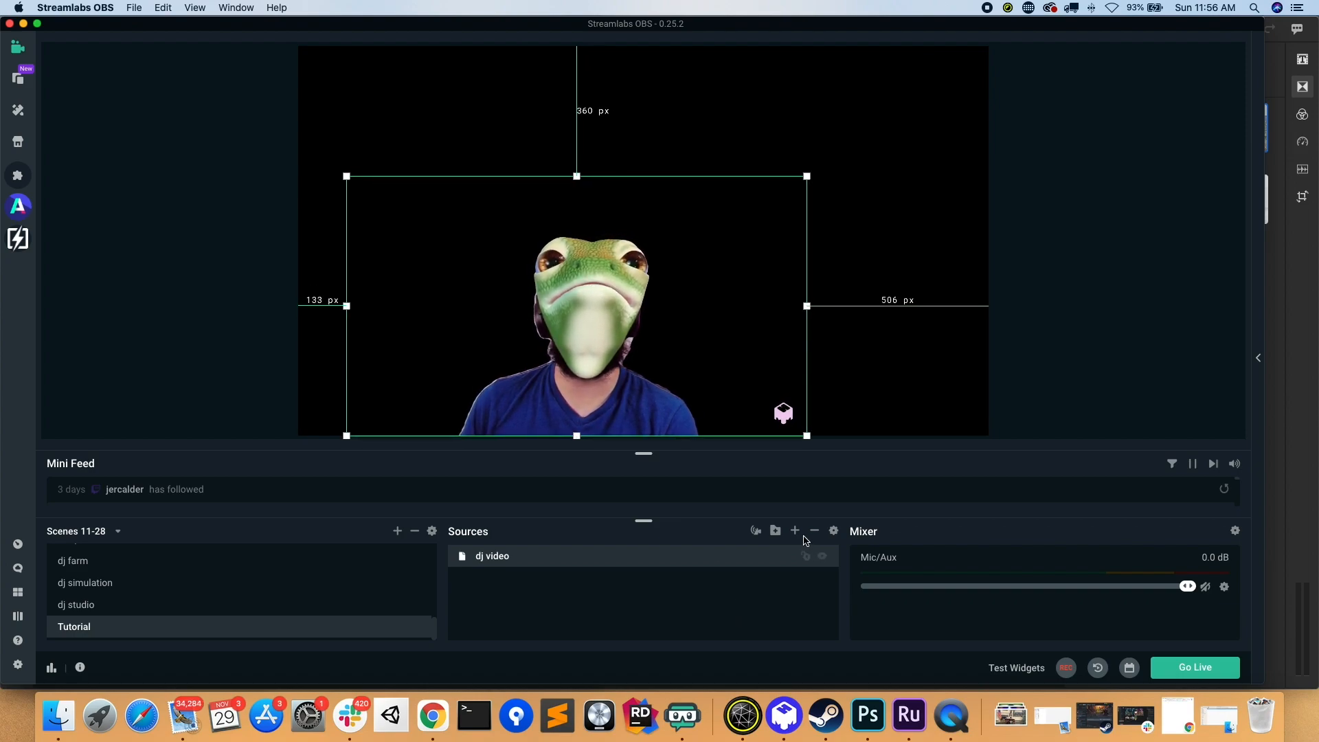
drag(612, 350, 609, 221)
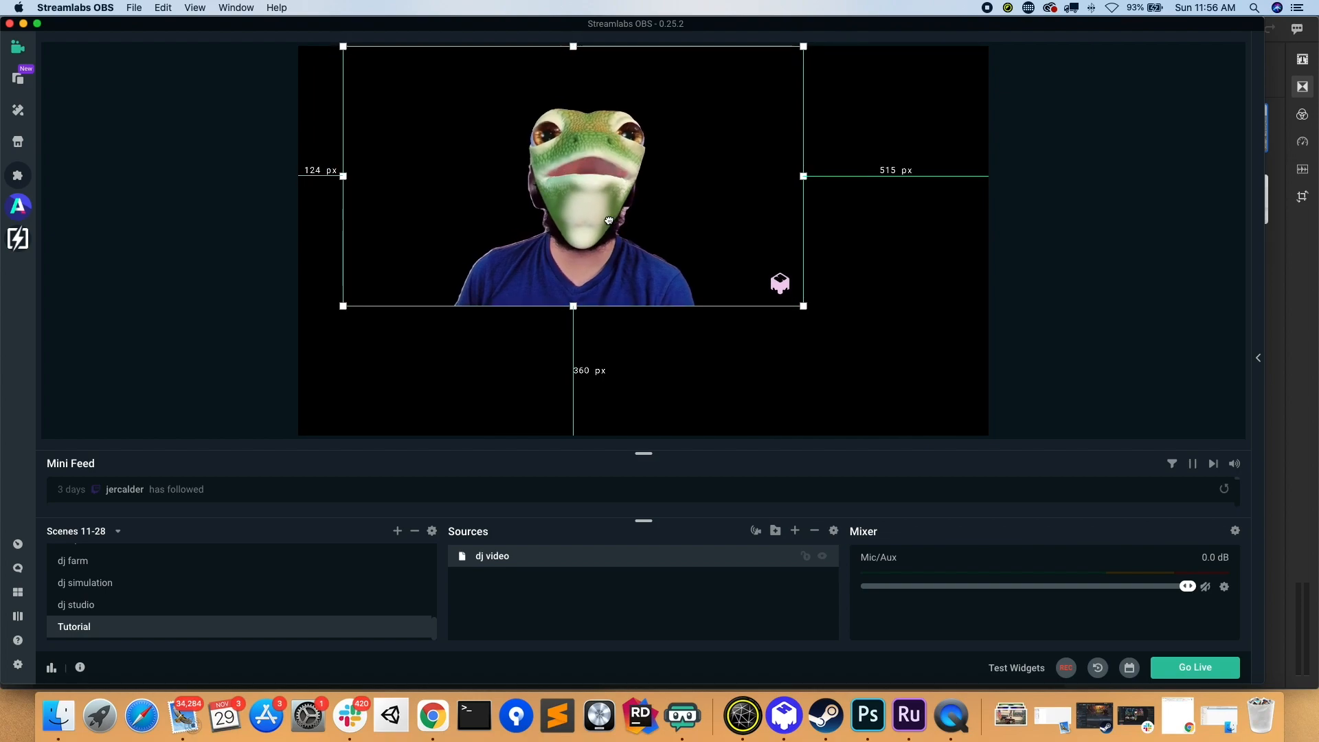
- Add a new Video Capture Device source named "stack 0" to the scene
click(796, 531)
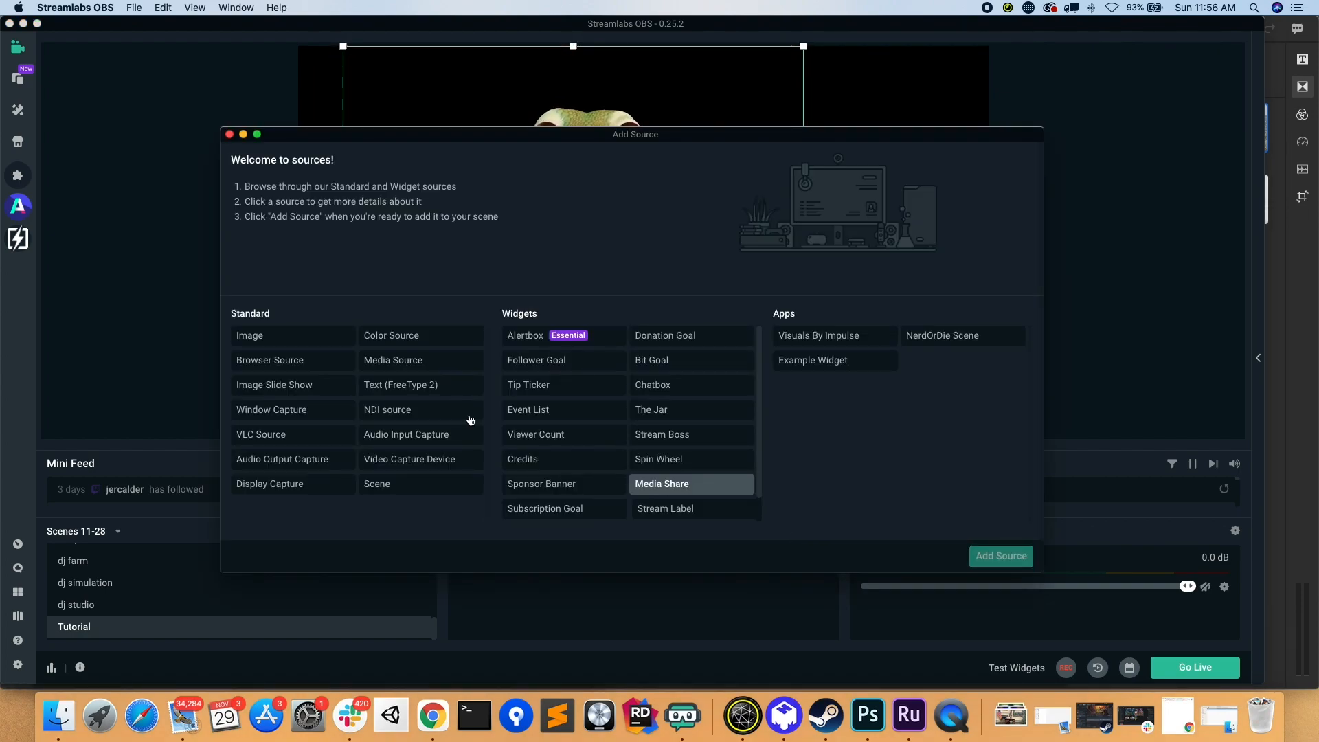
click(412, 460)
click(1014, 561)
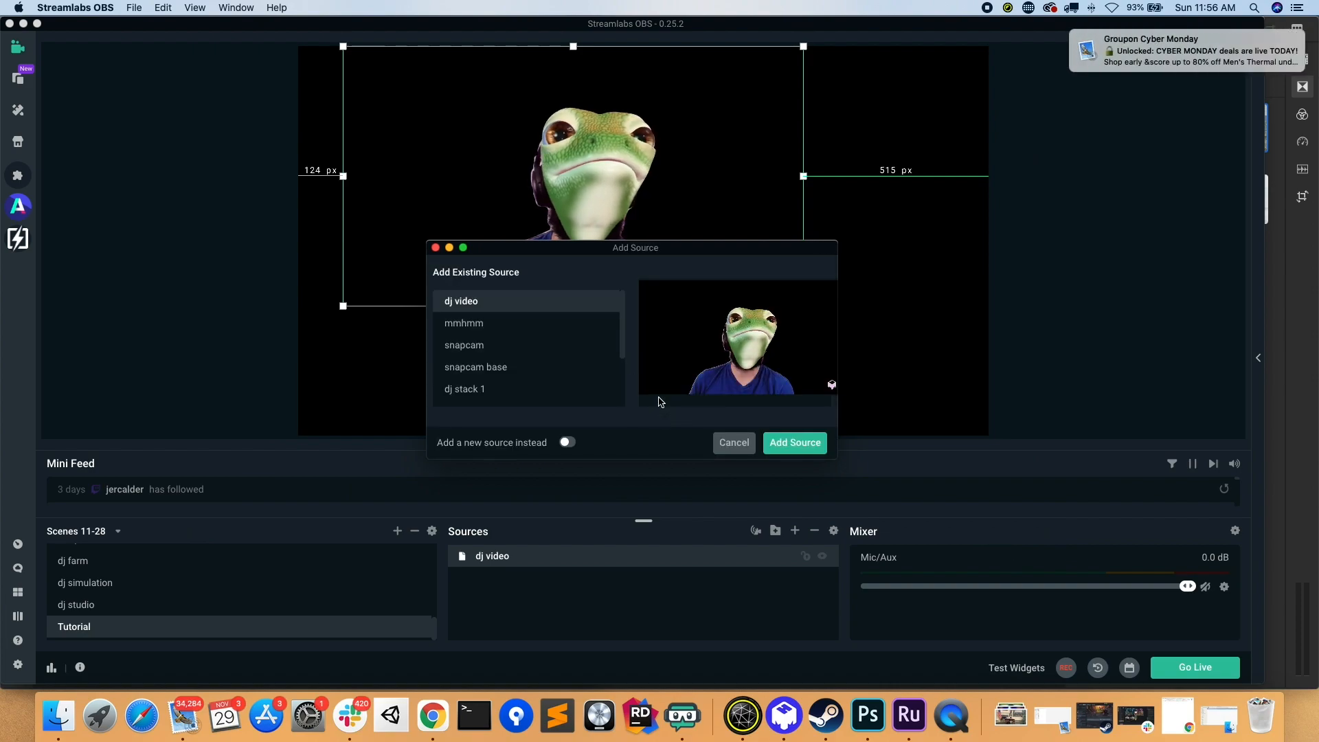
click(568, 443)
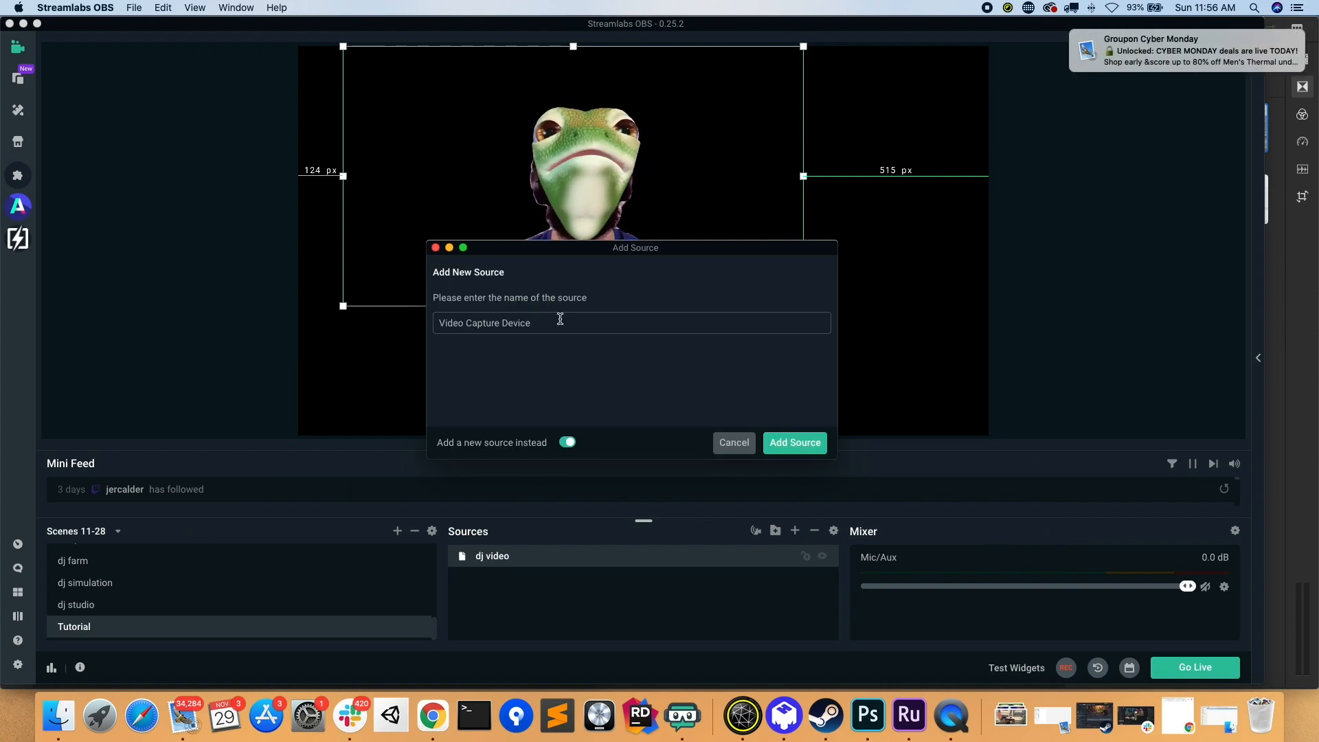
key(super+a)
text(stack 0)
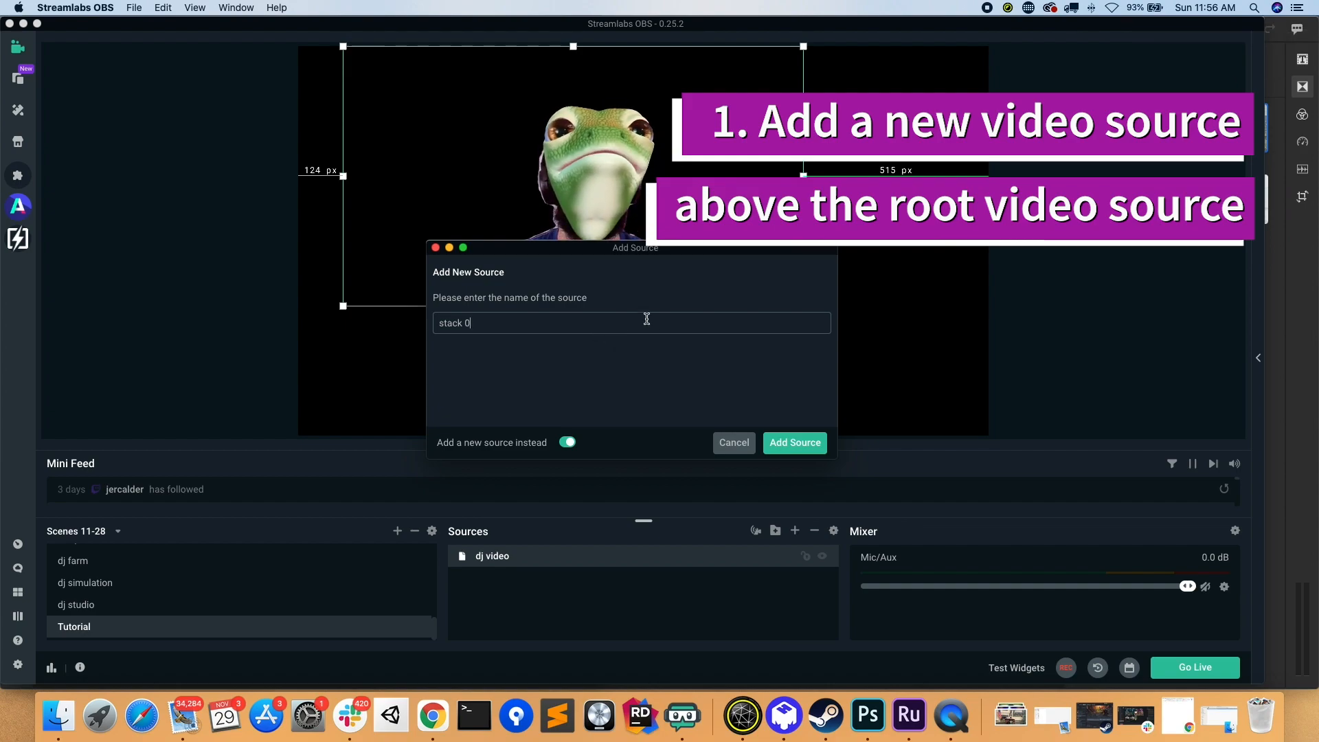
click(799, 444)
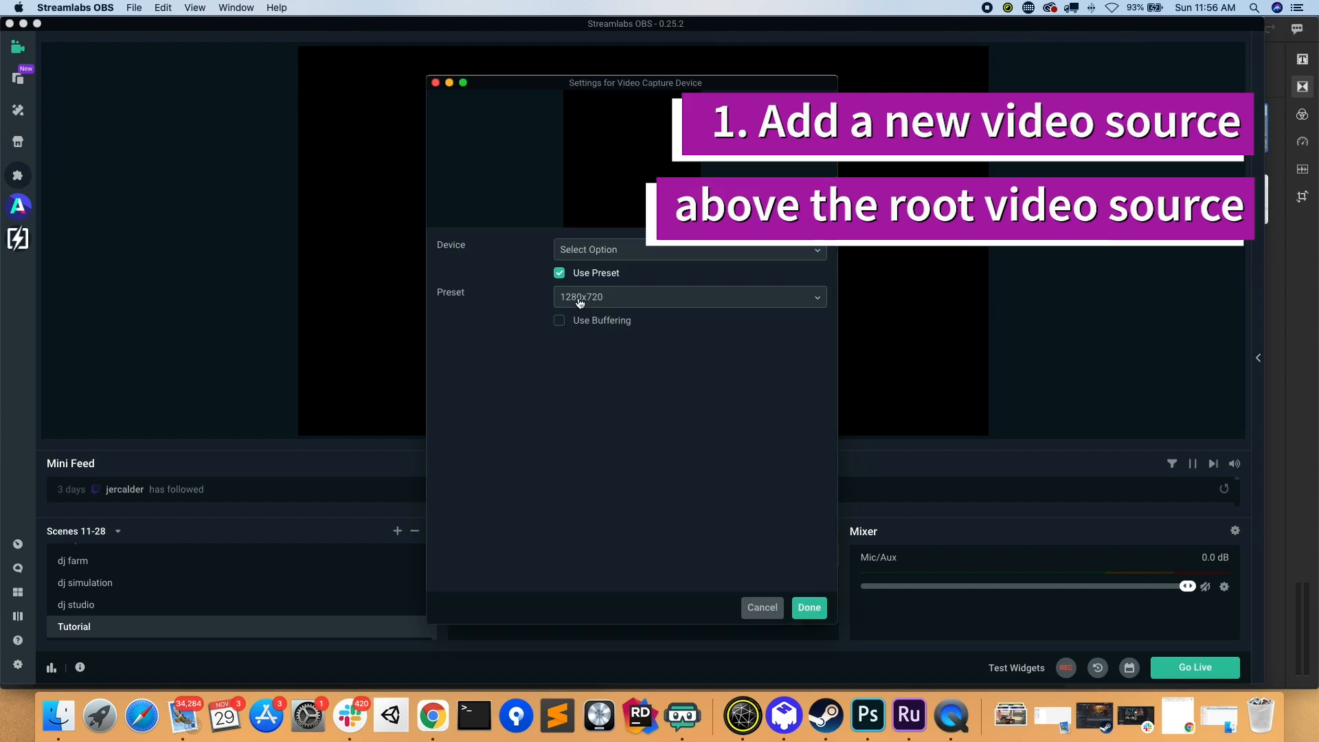
- Set the stack 0 source's device to Snap Camera and its preset to High
click(636, 264)
click(624, 396)
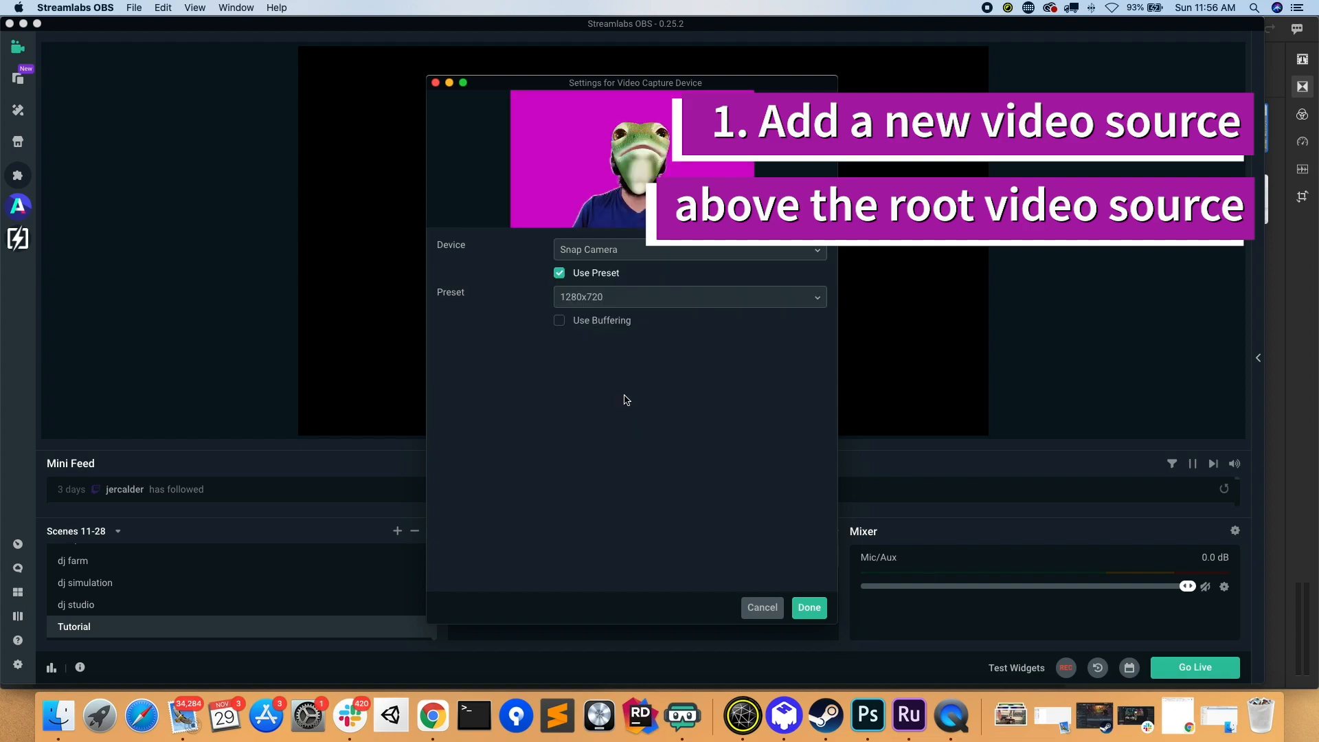
click(615, 303)
click(618, 429)
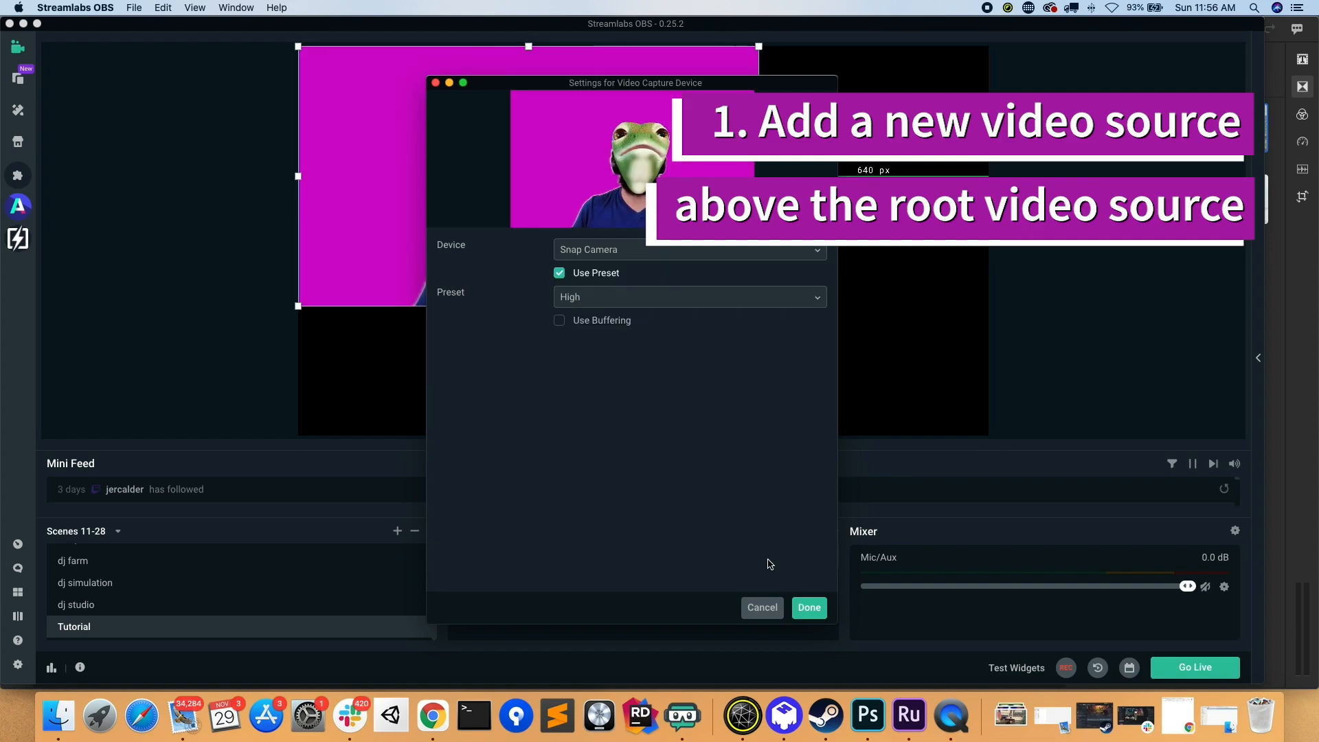
click(809, 614)
- Copy dj video's filters onto stack 0 and place stack 0 about 128 px from the canvas's left edge and 260 px from its top
right_click(550, 594)
scroll(550, 594, down, 5)
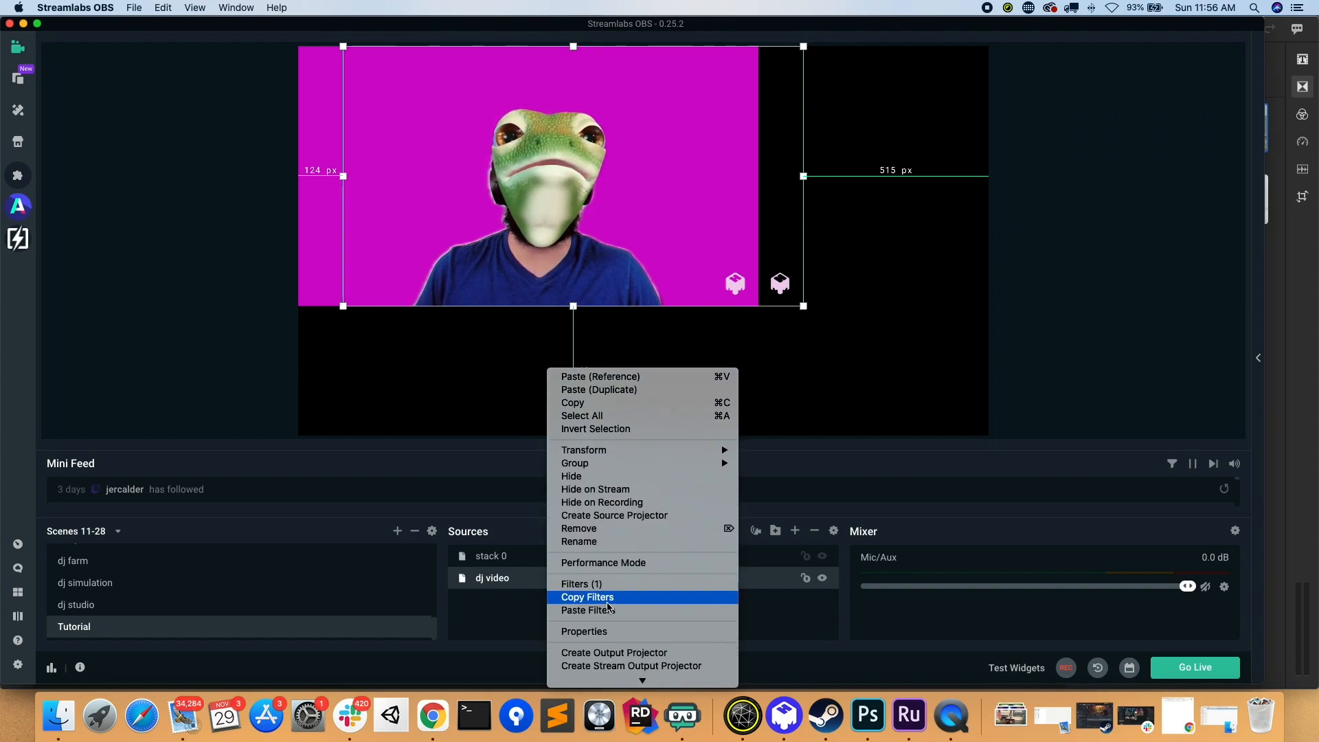
click(604, 596)
click(522, 556)
right_click(524, 555)
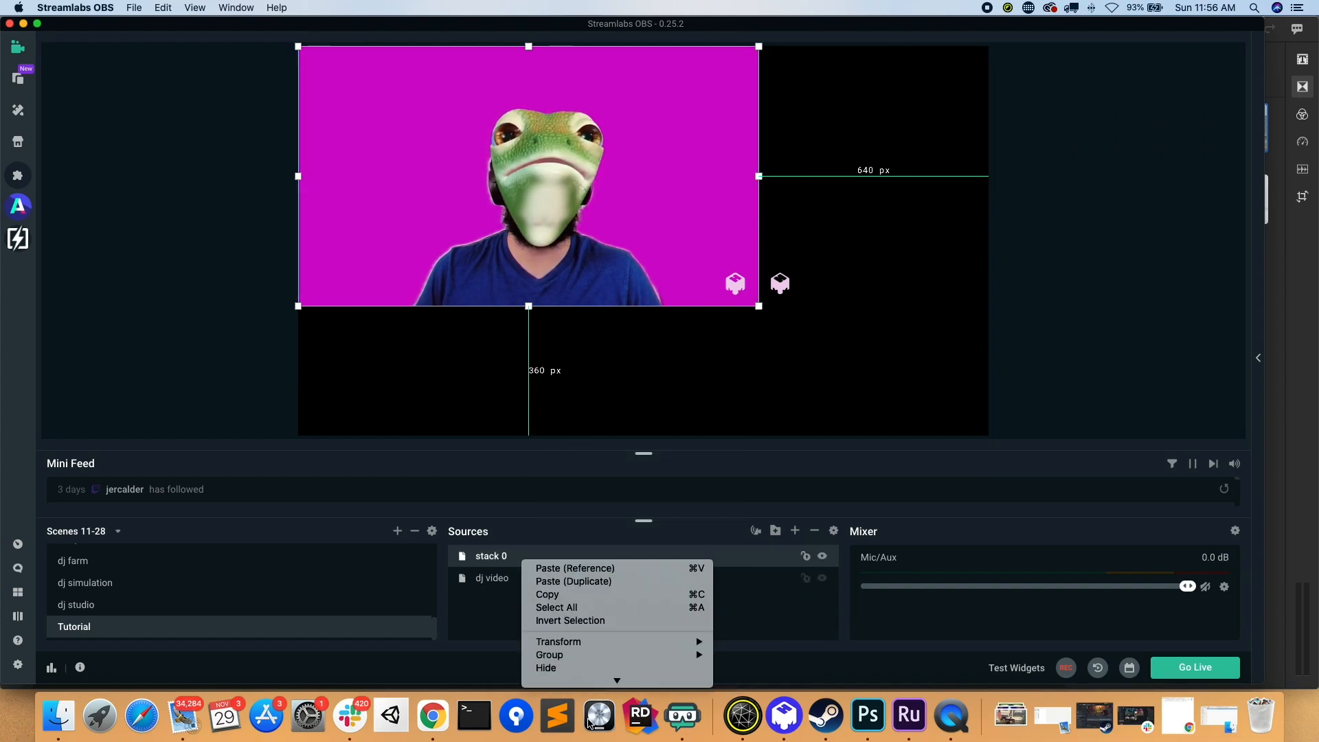
click(559, 644)
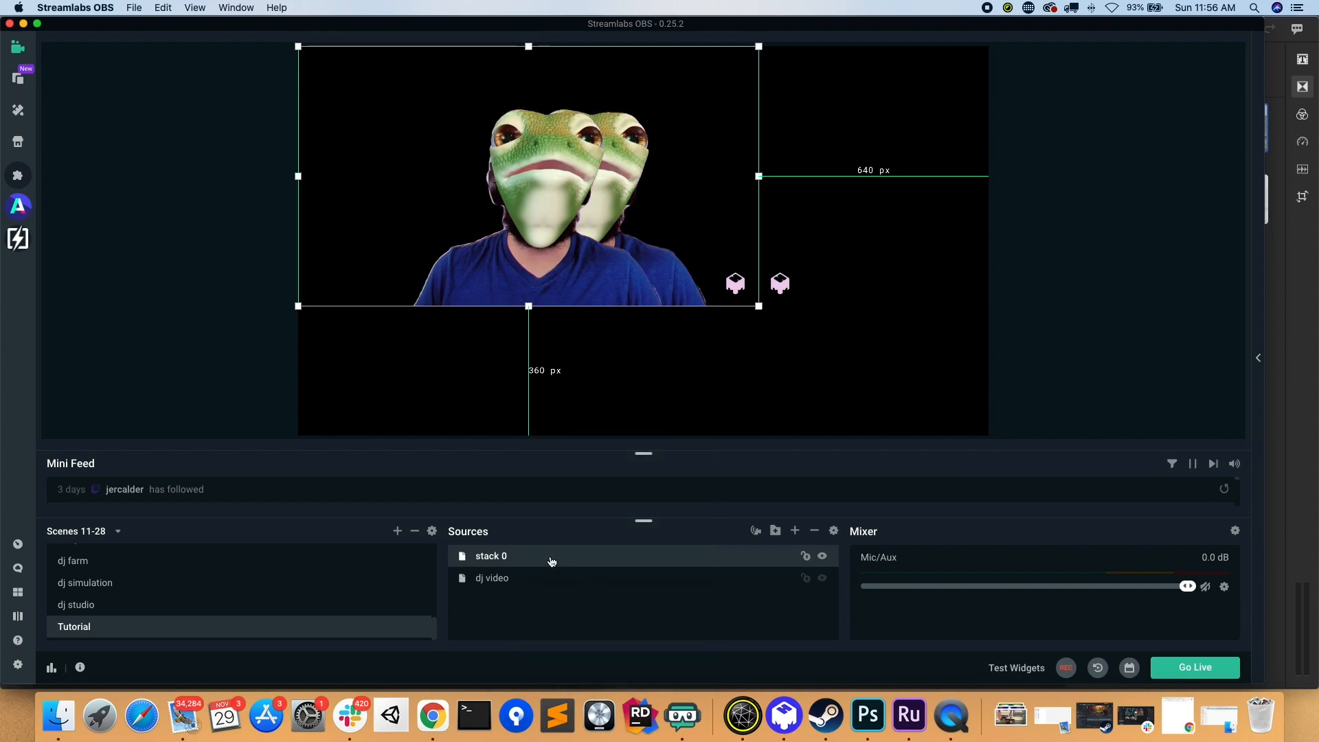
drag(542, 294, 588, 364)
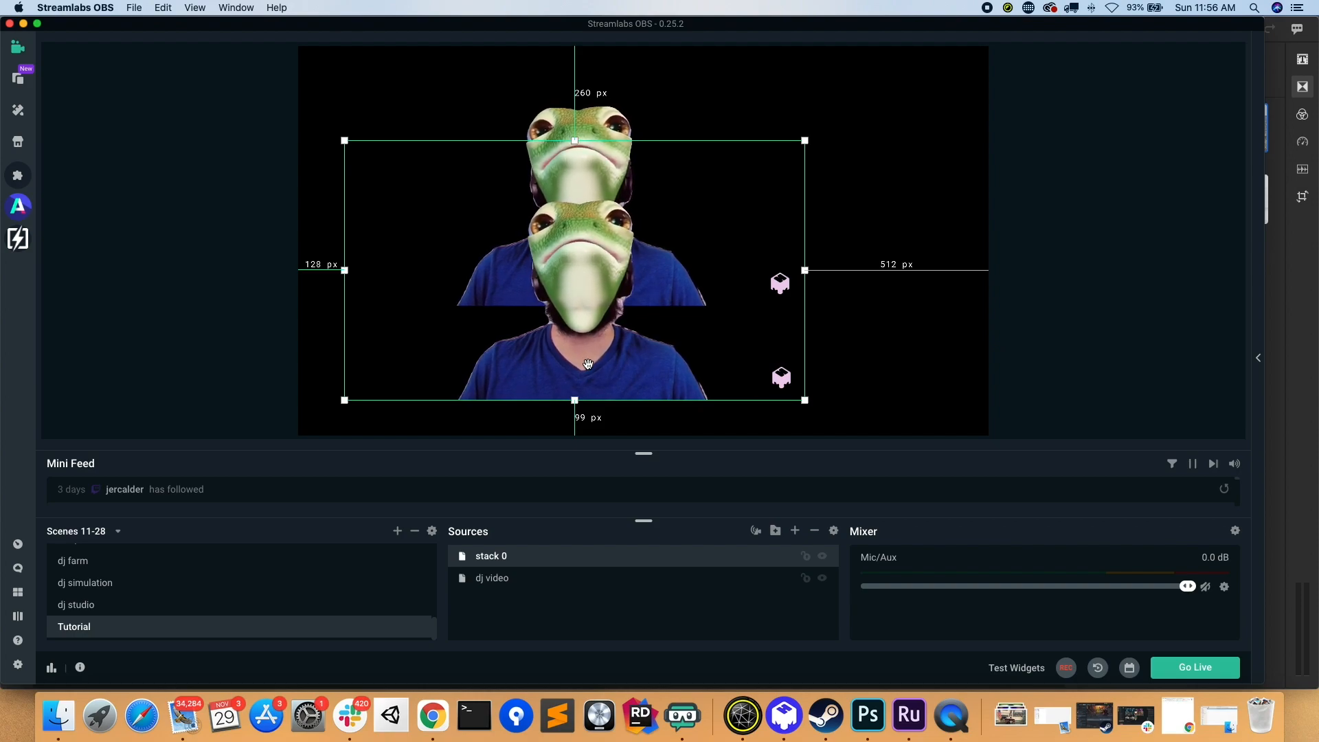
- Add a Render Delay filter to the stack 0 source
right_click(593, 563)
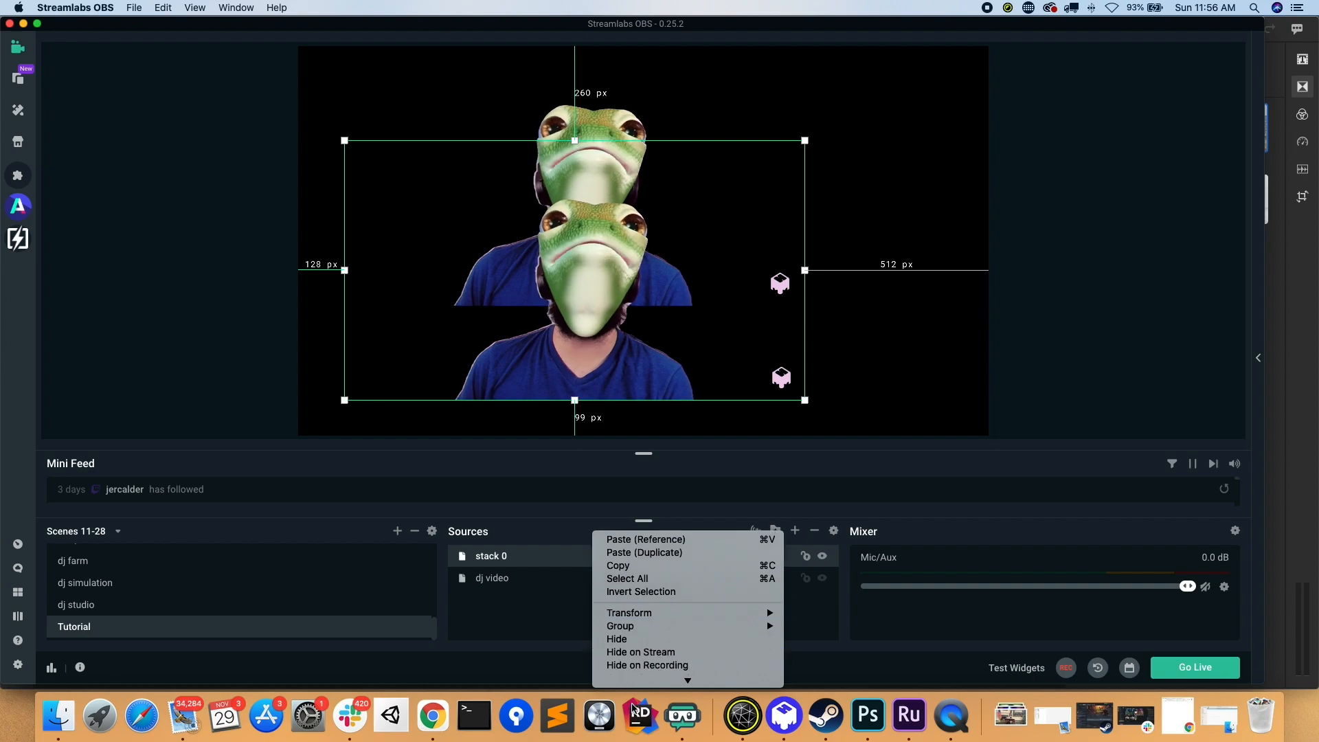
click(641, 577)
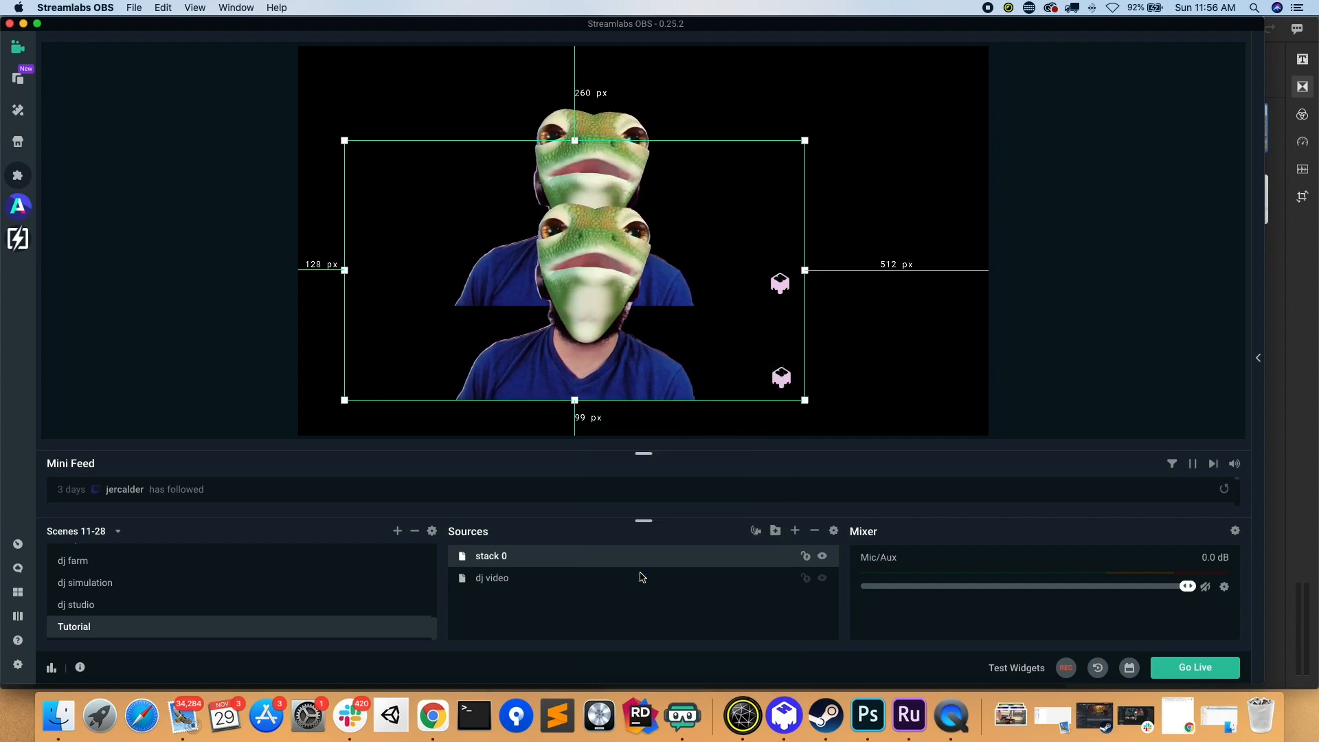
click(373, 291)
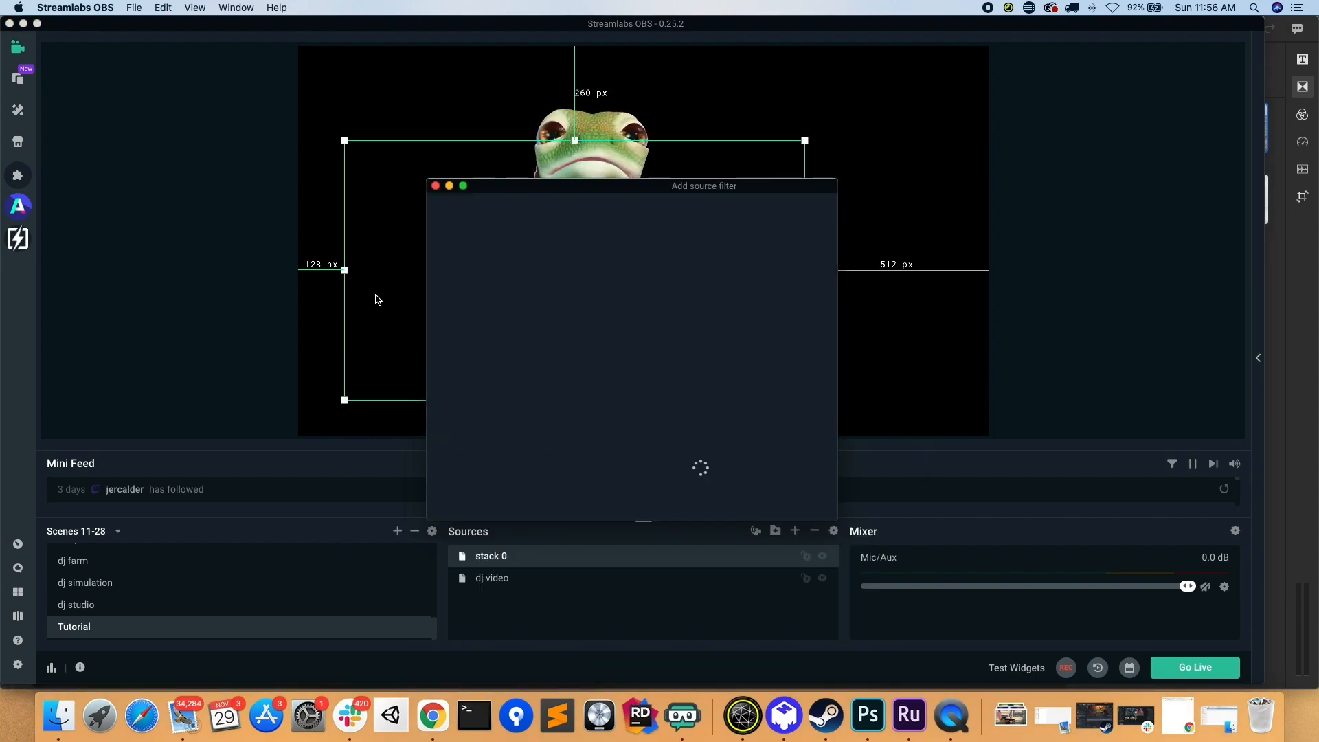
click(738, 237)
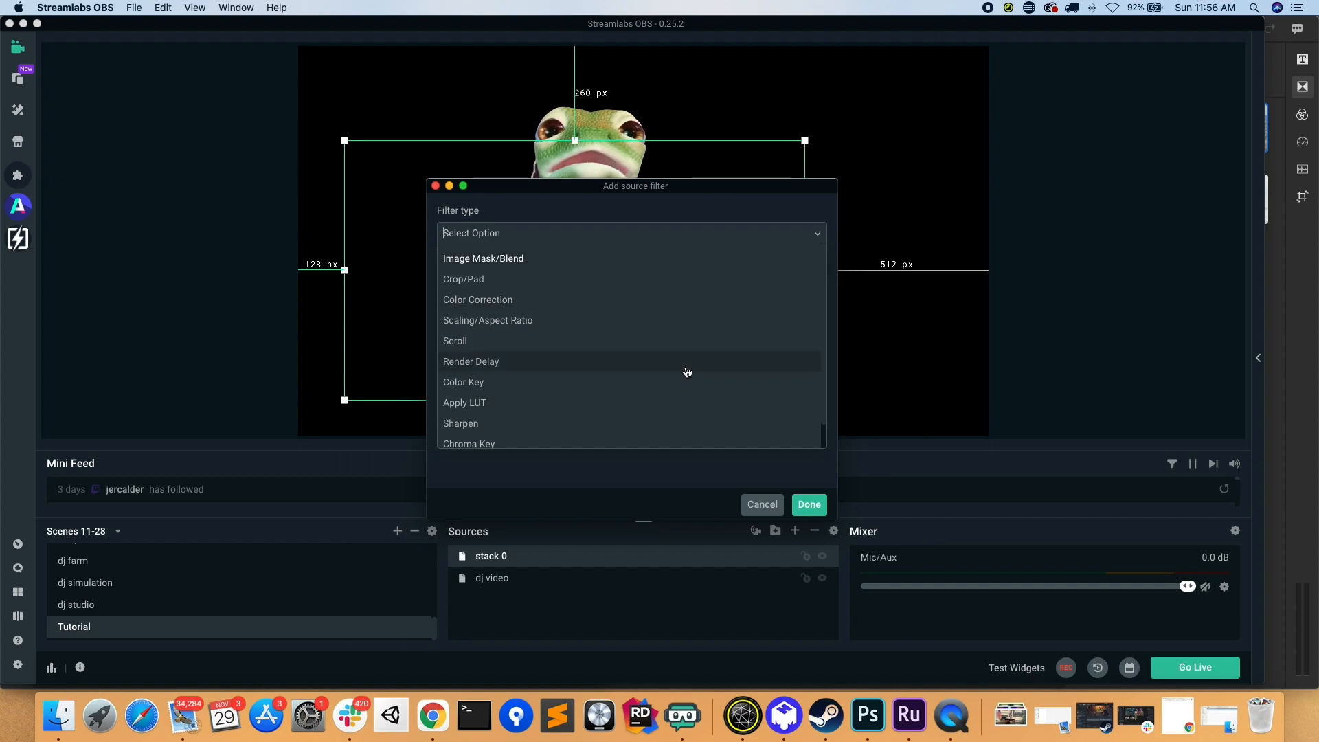
click(688, 368)
click(808, 505)
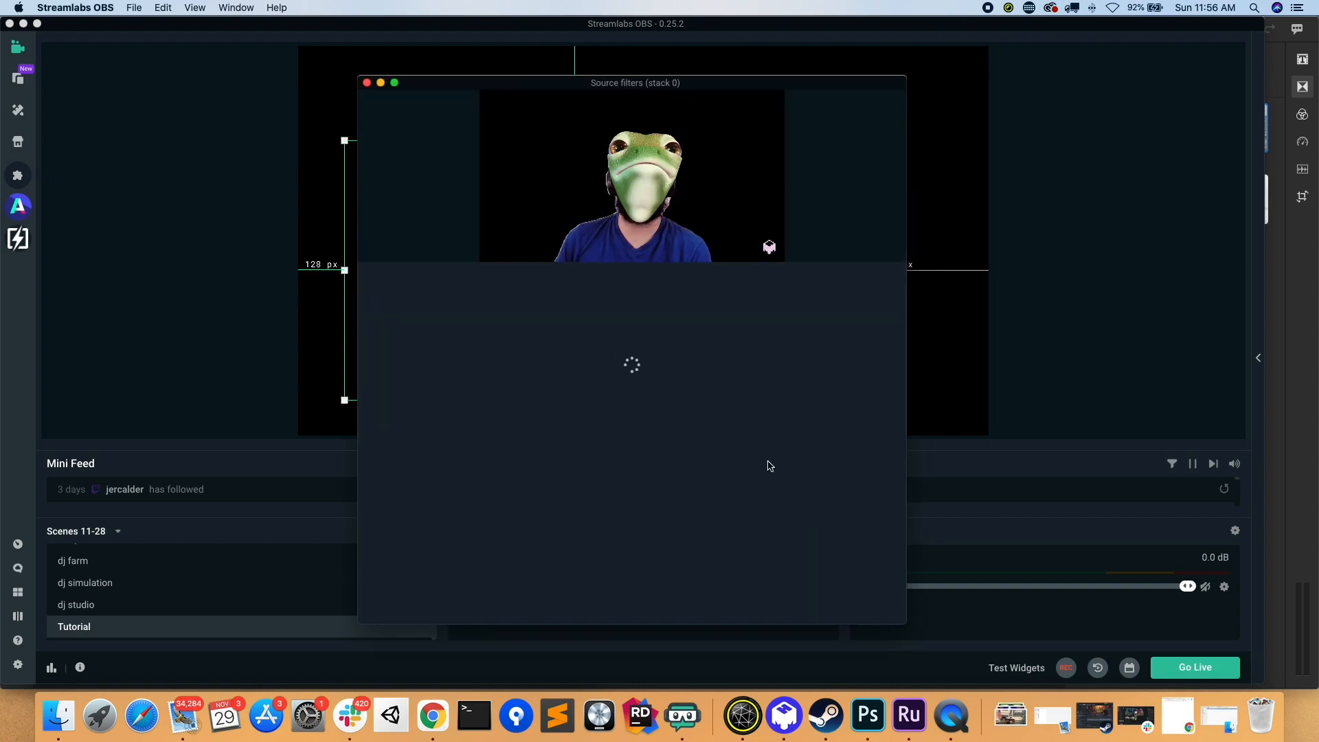
- Set the delay of stack 0's Render Delay filter to 400 and close its filter settings
drag(815, 89, 970, 78)
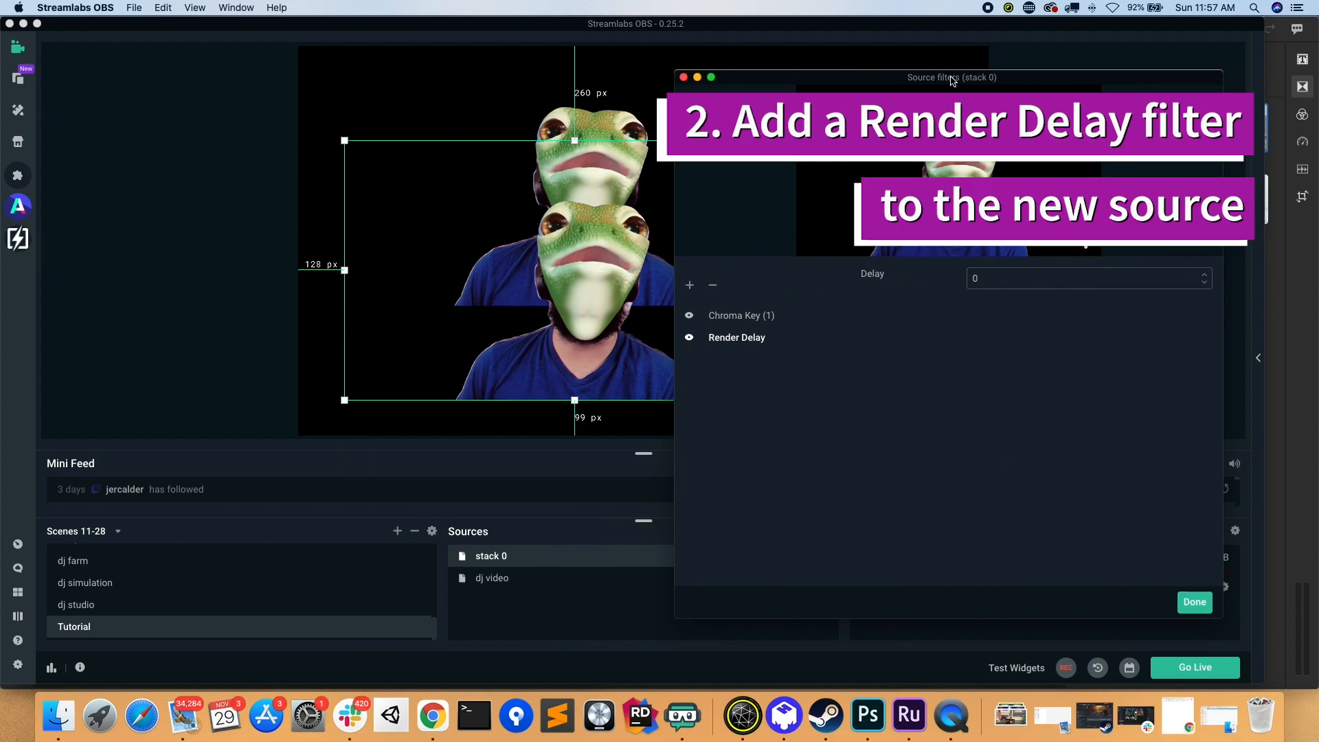
click(1023, 280)
double_click(1023, 281)
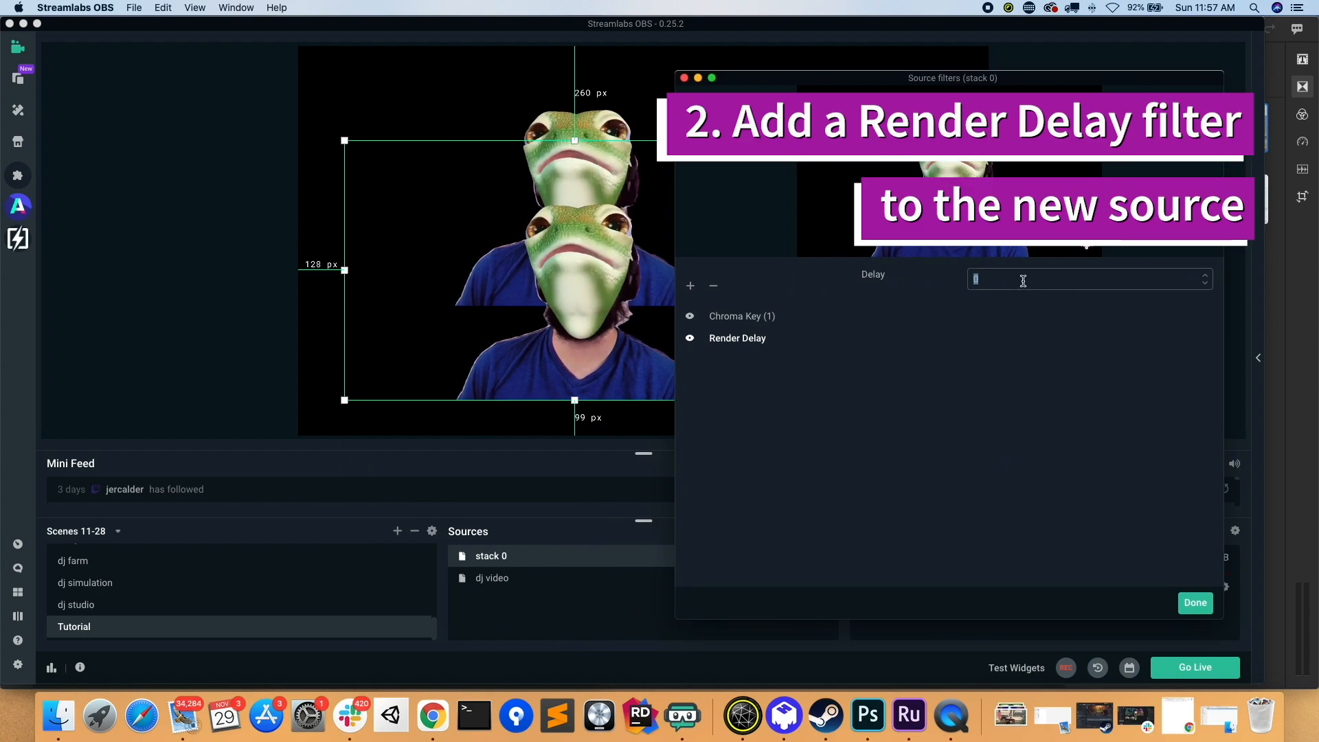
text(400)
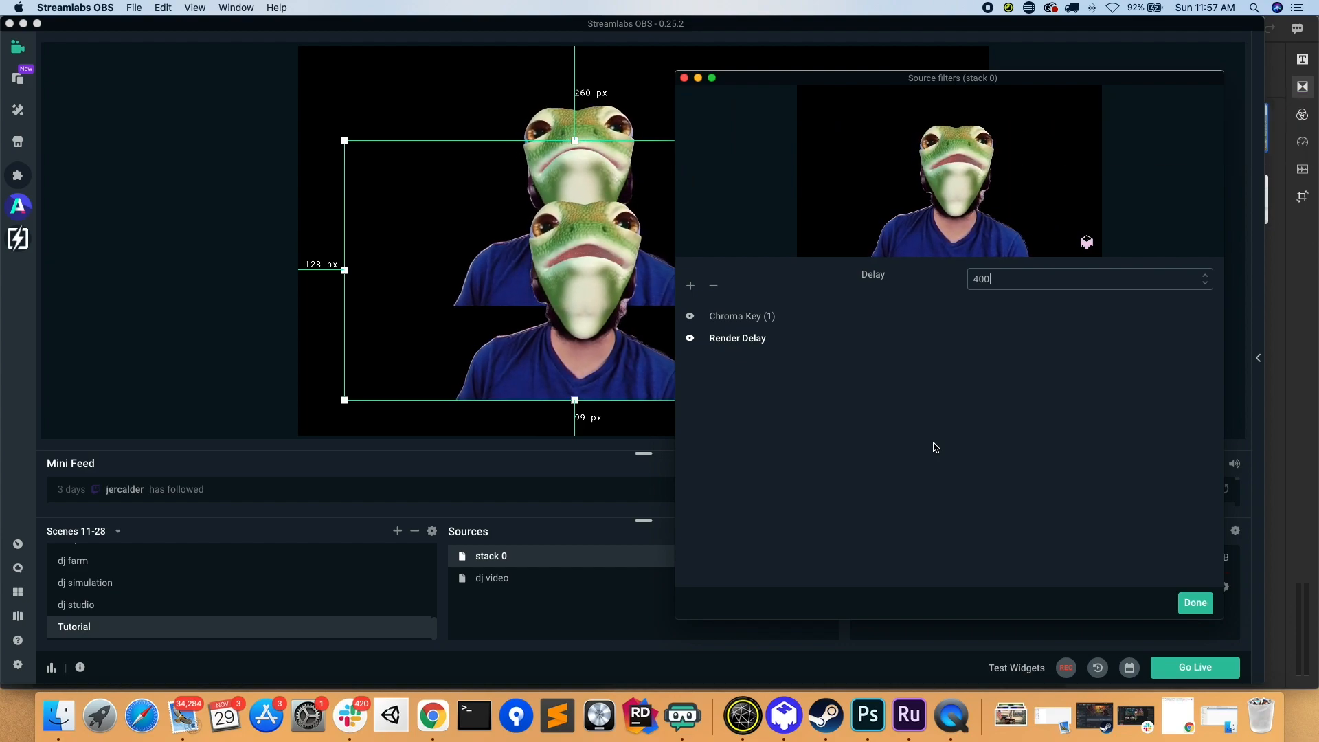
click(1195, 602)
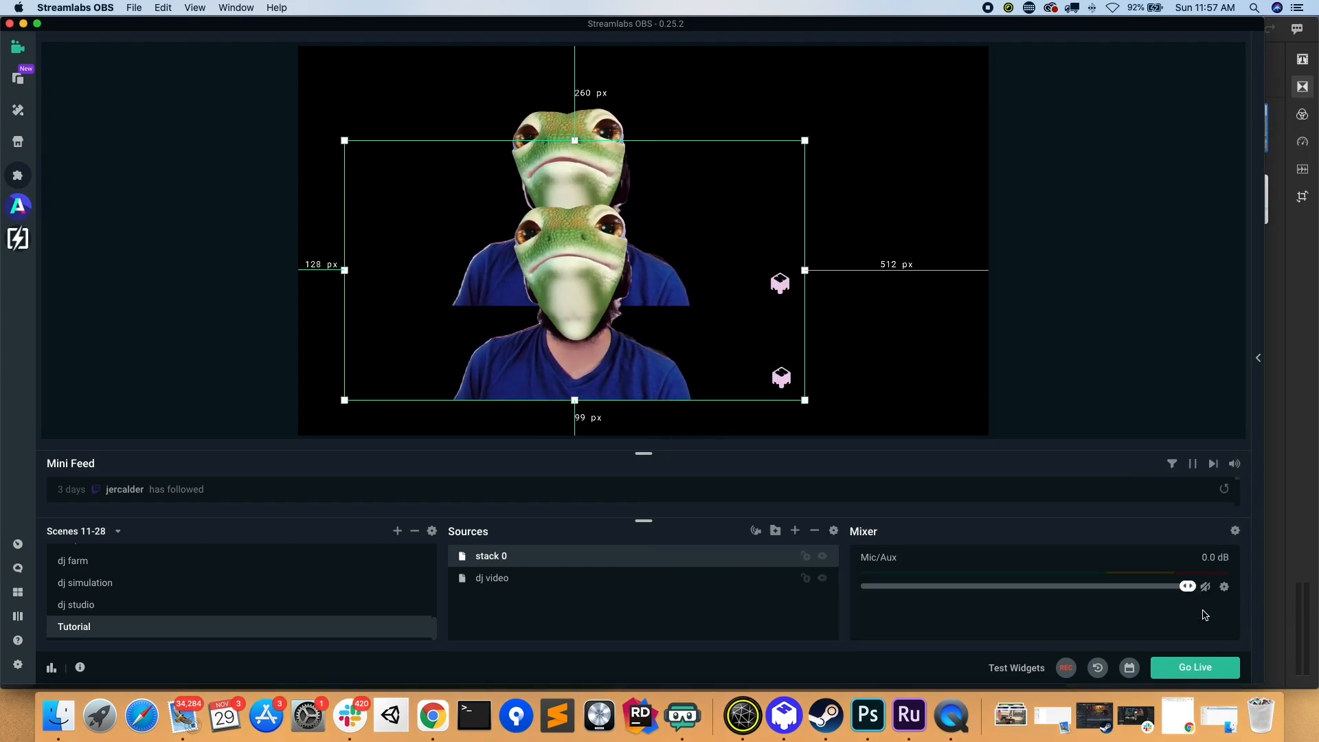
click(909, 418)
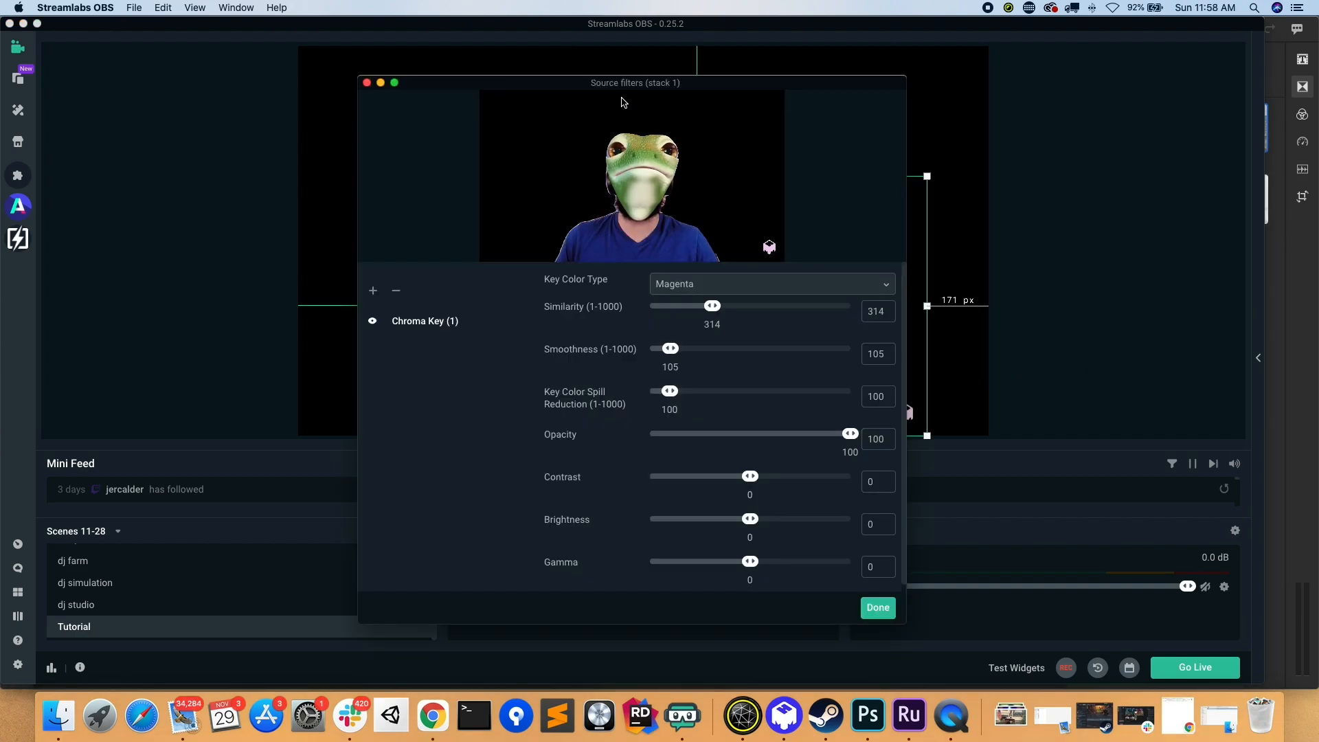
- Add a Render Delay filter to the stack 1 source alongside its Chroma Key filter
drag(617, 85, 998, 103)
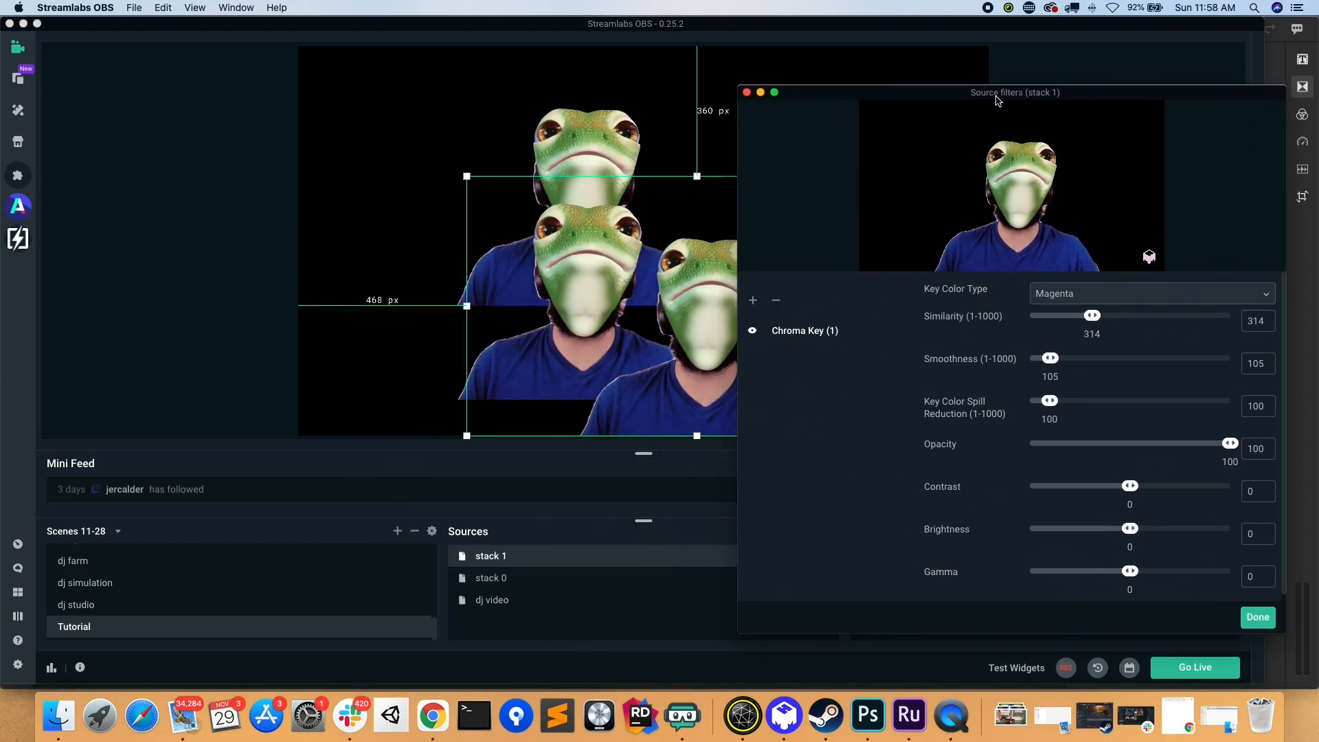
click(753, 303)
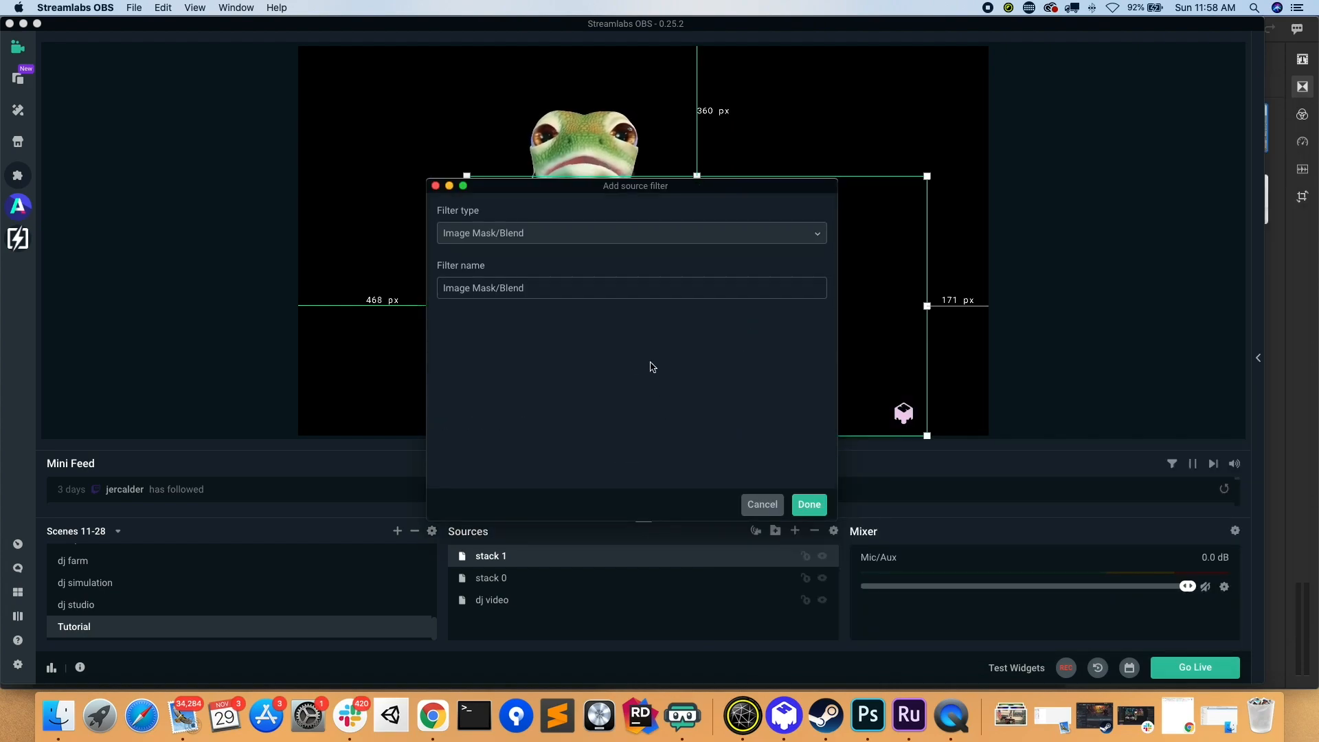
click(563, 227)
click(502, 364)
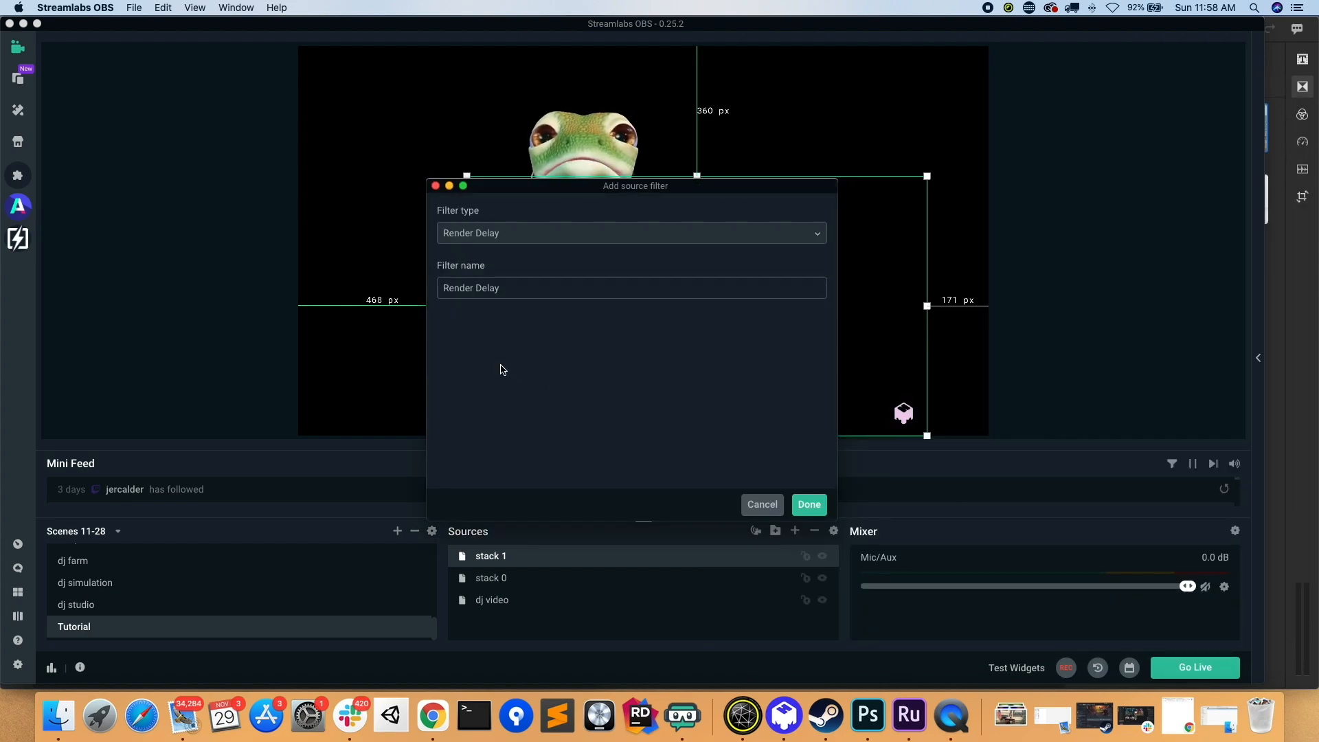
click(808, 505)
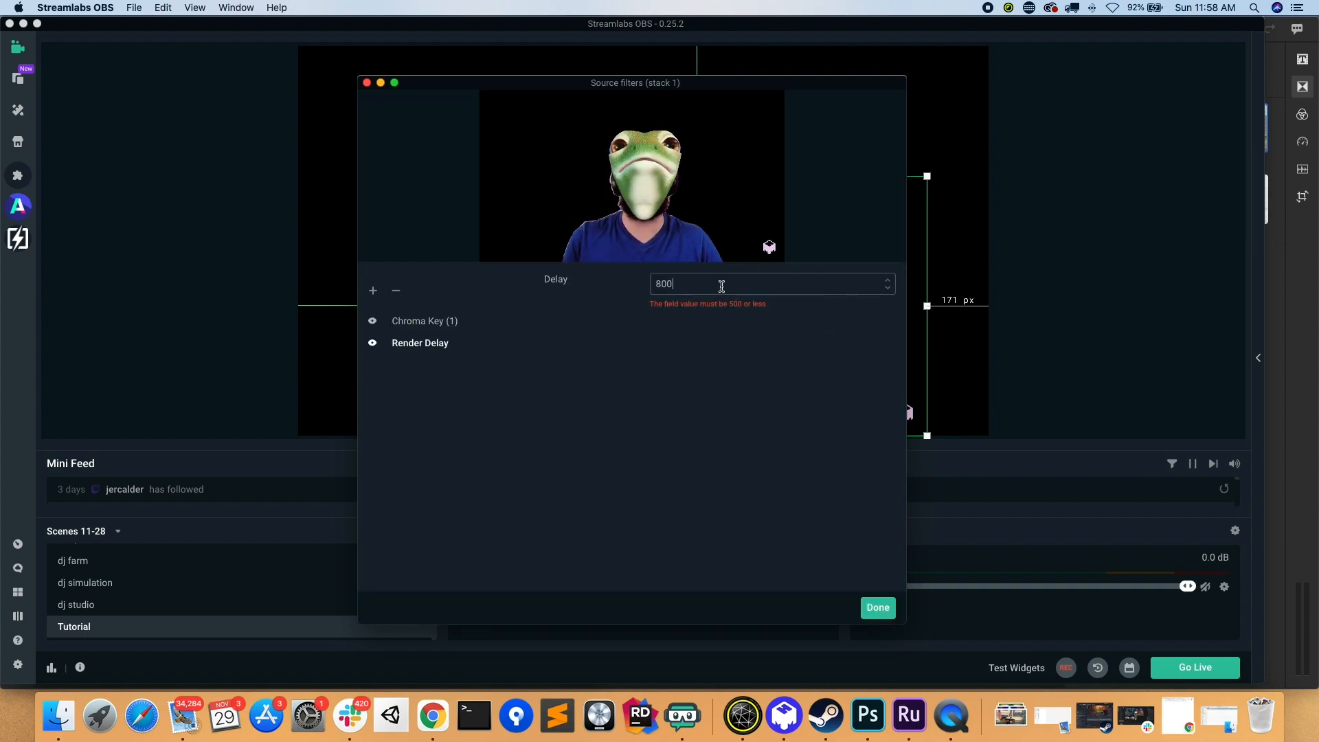
- Set the delay of stack 1's Render Delay filter to 500
drag(750, 89, 1161, 83)
double_click(1137, 274)
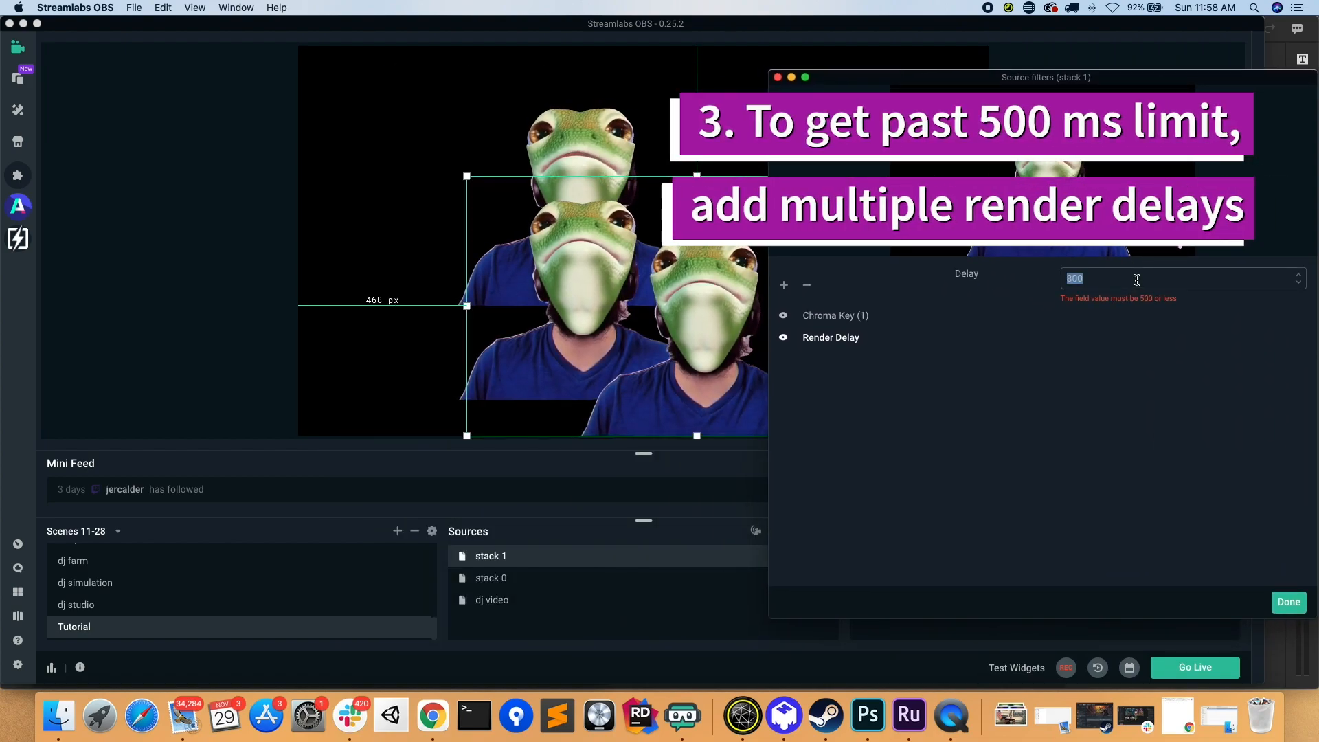
text(500)
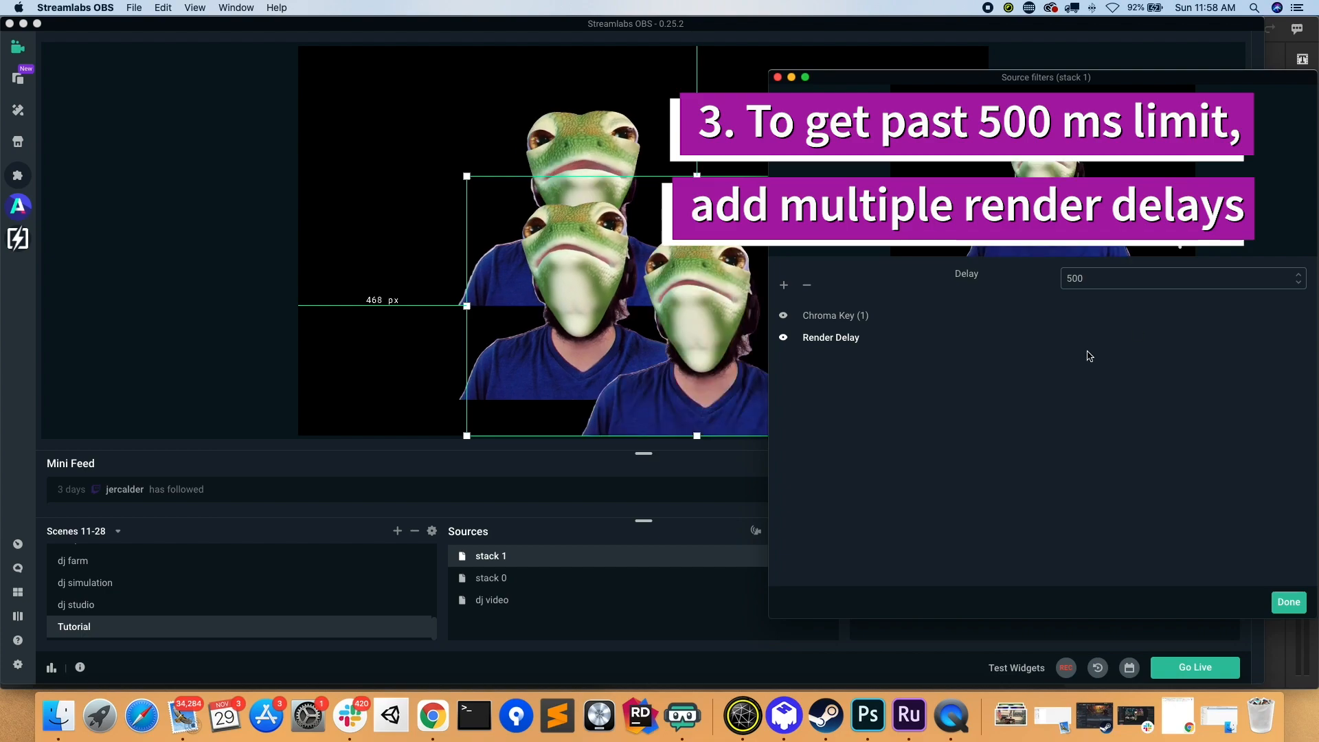
- Add a second Render Delay filter to the stack 1 source, keeping the suggested filter name
click(784, 286)
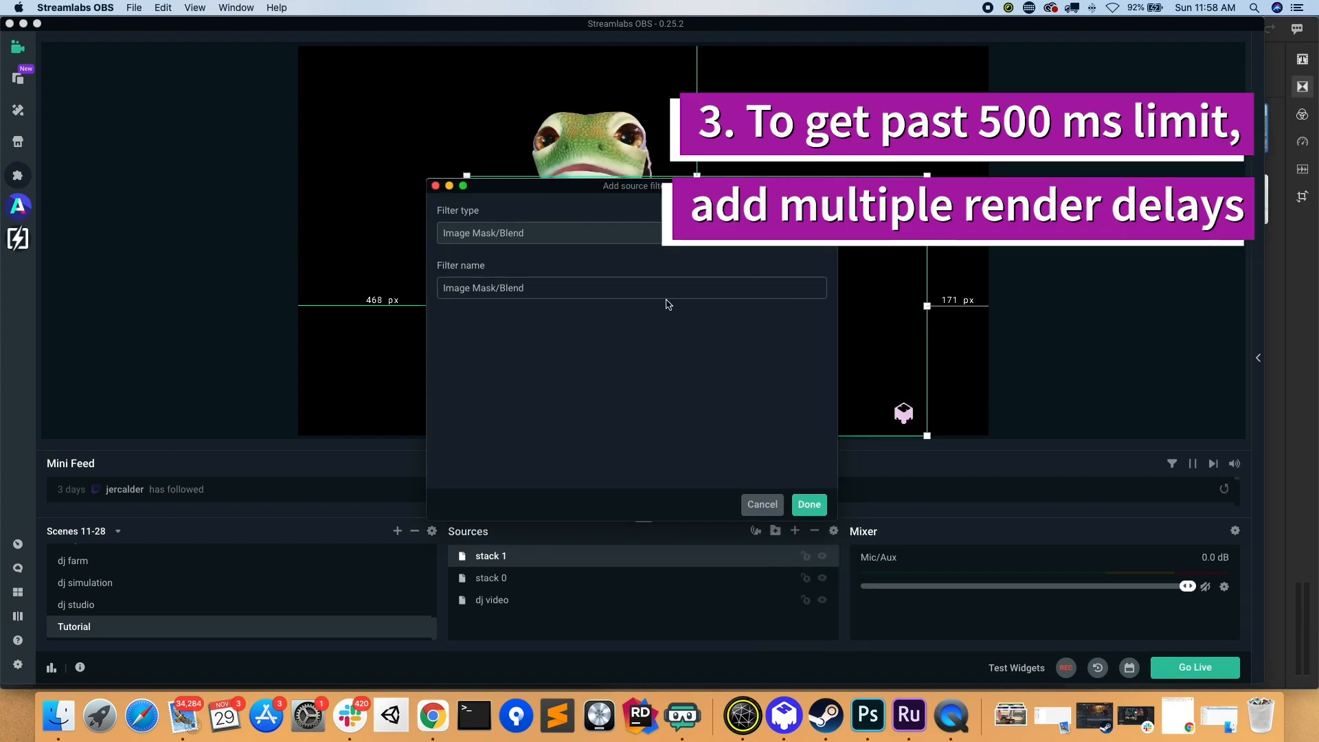
click(613, 237)
click(589, 364)
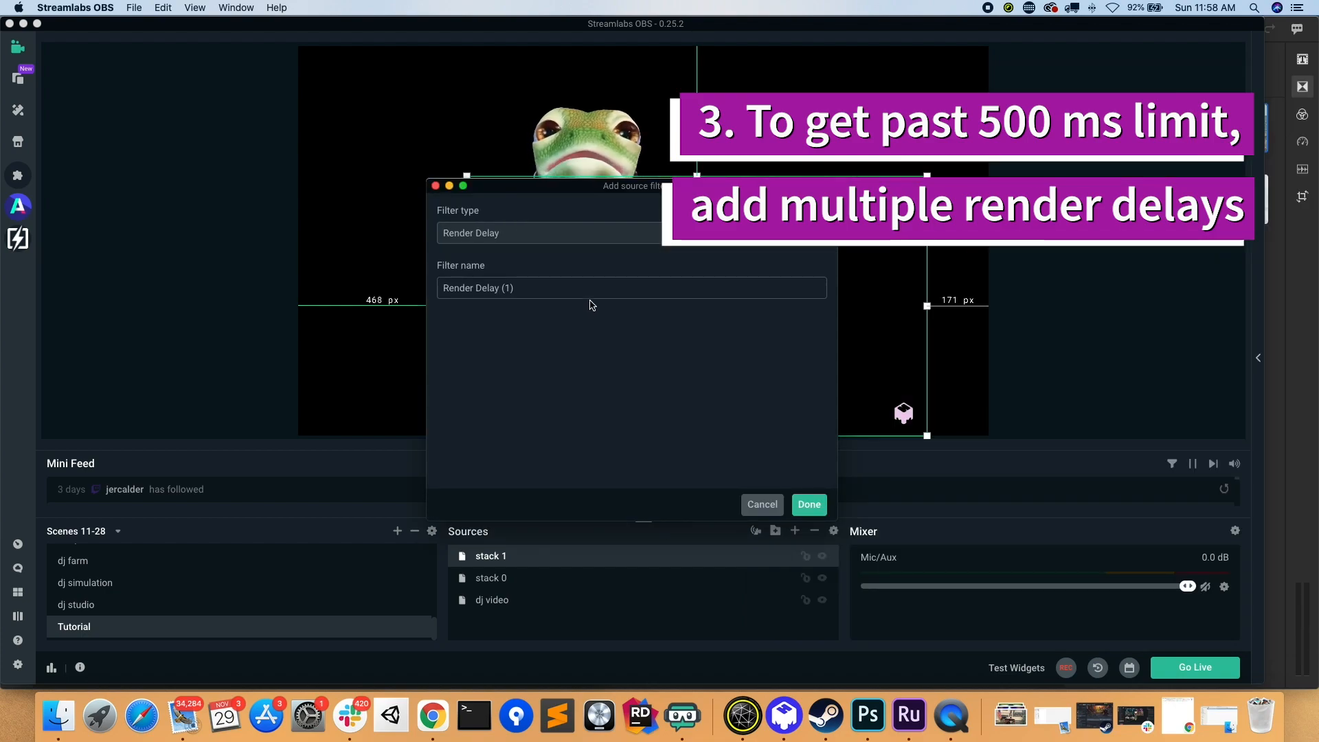
click(809, 505)
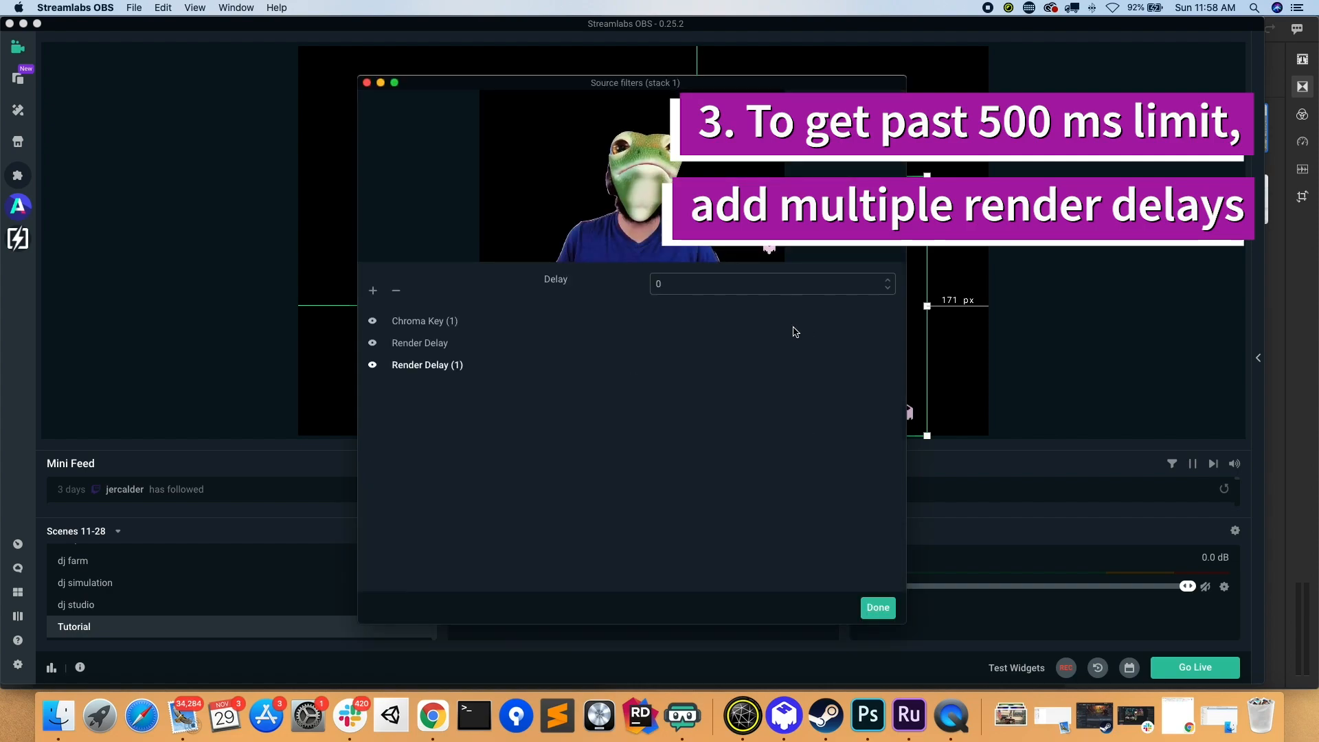
- Set the delay of stack 1's second Render Delay filter to 300, move the filter window off the preview, and close it
click(790, 289)
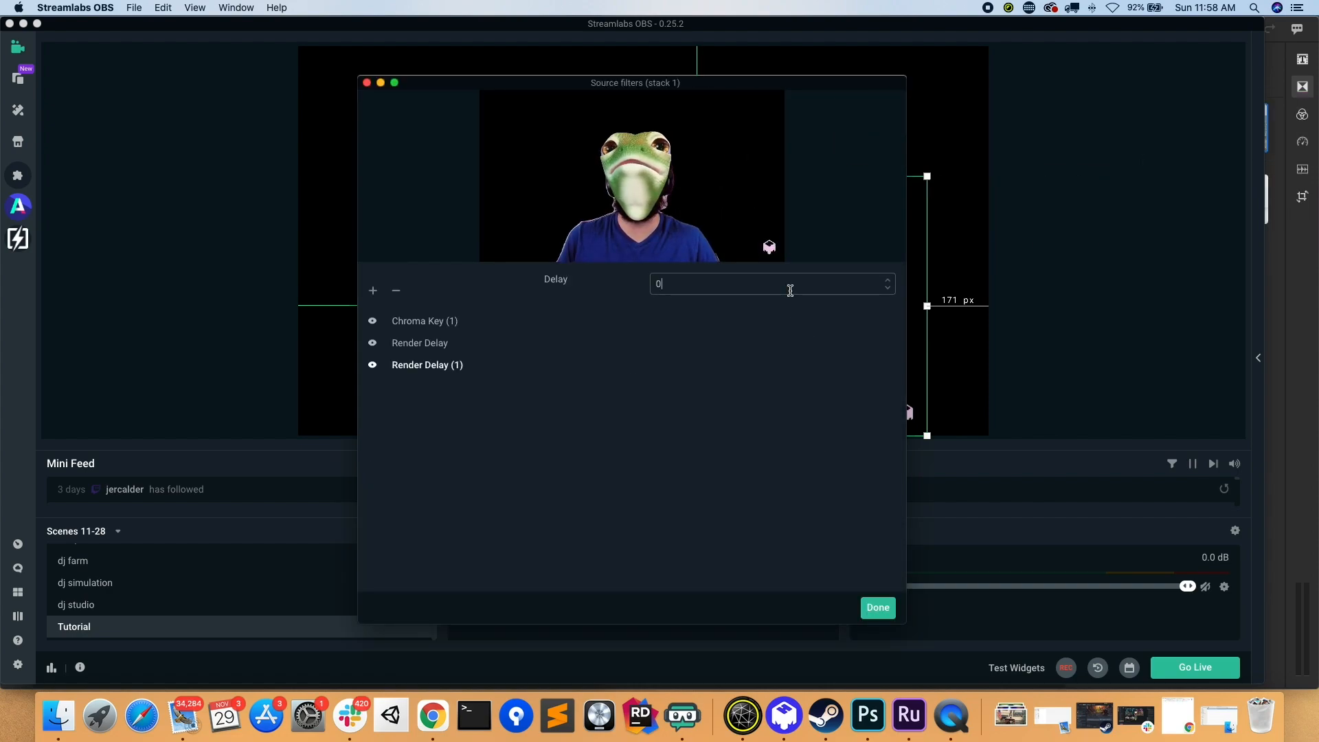
drag(789, 85, 1227, 80)
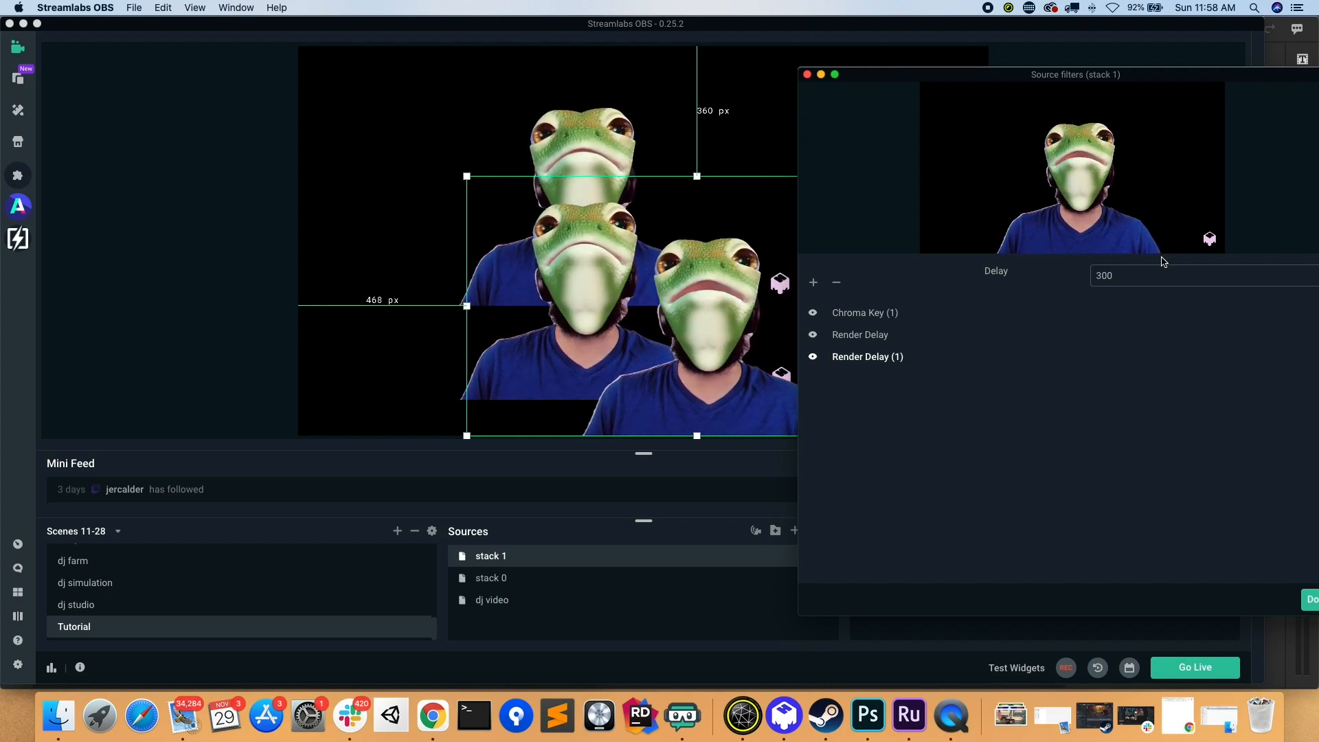
click(1310, 599)
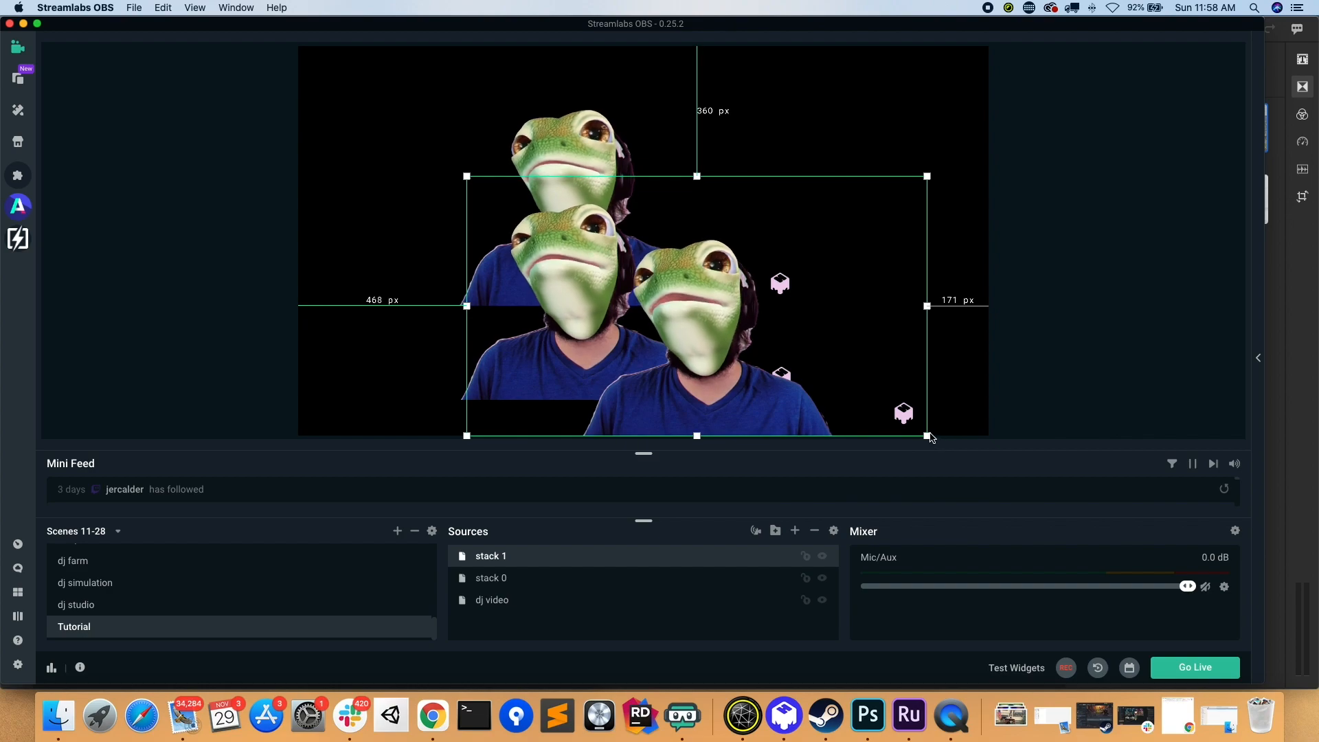
- Shrink the stack 1 source and place it on the canvas's lower edge, about 575 px from its left edge
drag(927, 437, 805, 391)
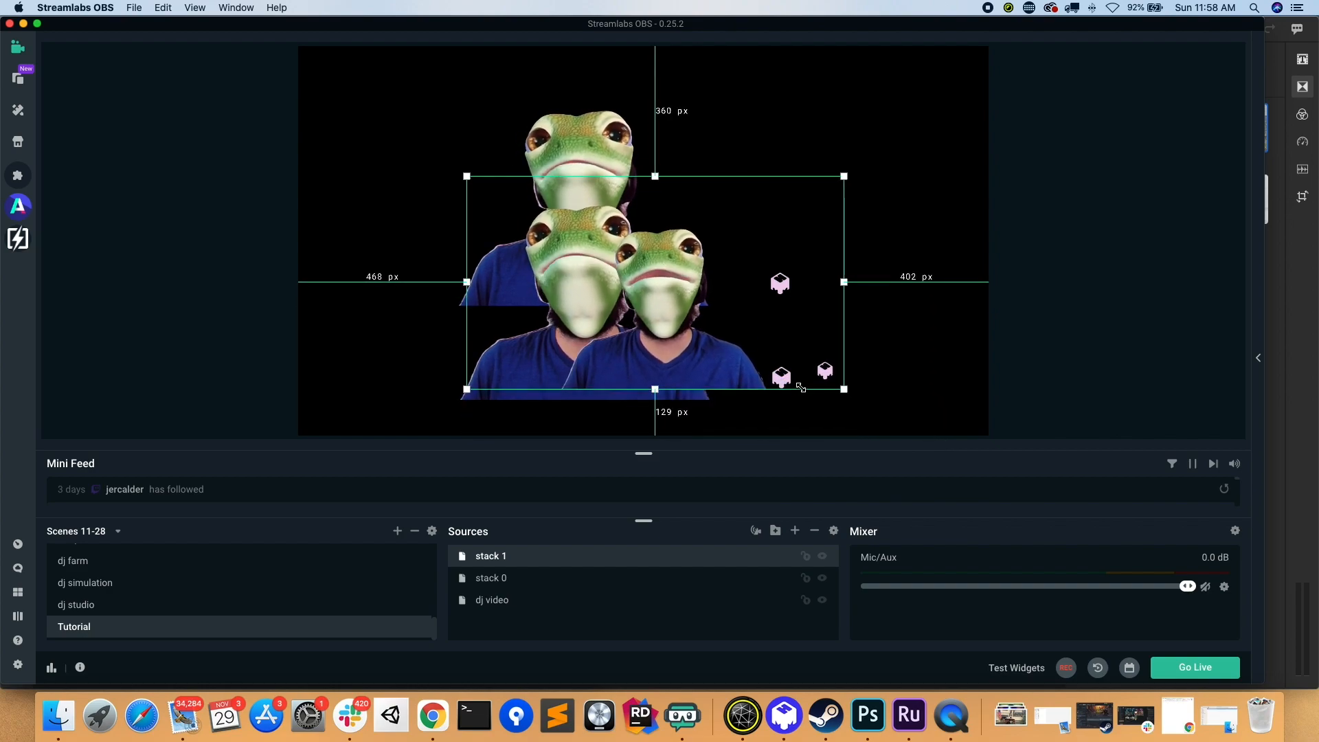
drag(652, 342, 691, 388)
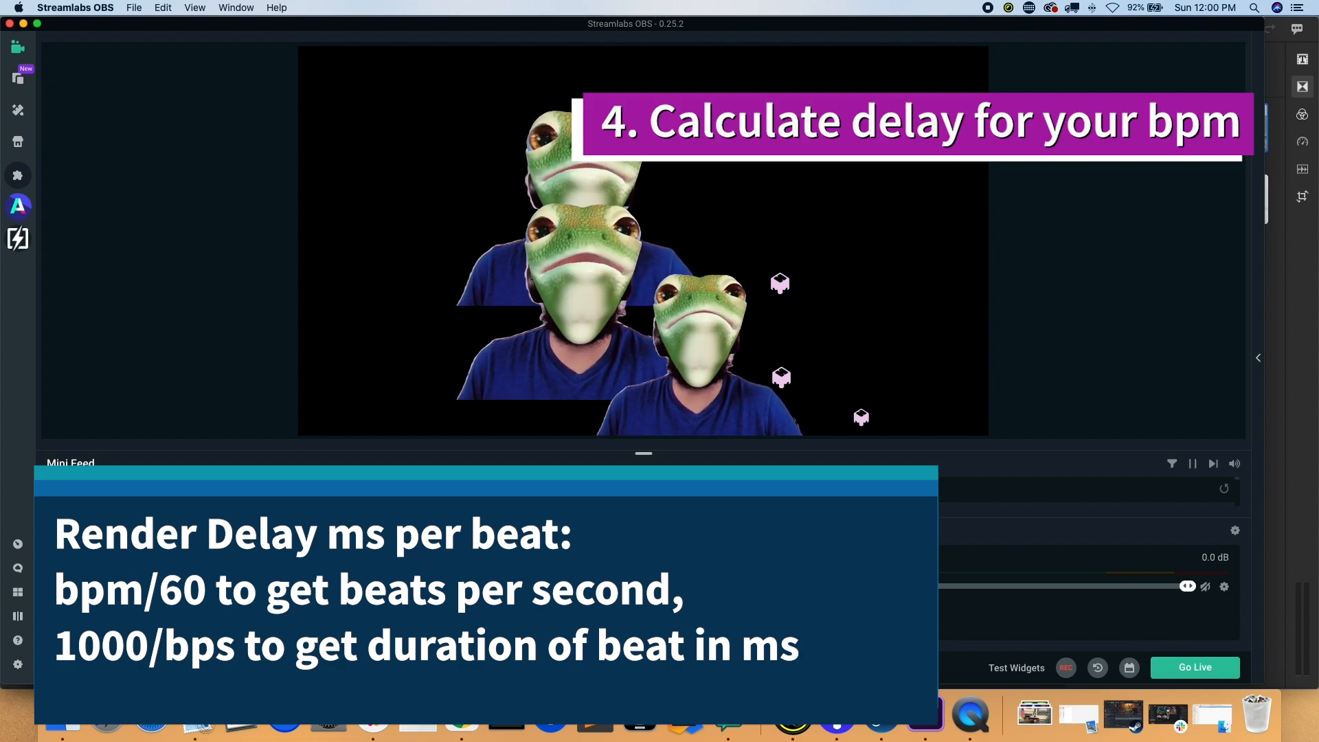
- Switch to Chrome and calculate the beats per second for 125 bpm as 125/60 in the address bar
click(462, 725)
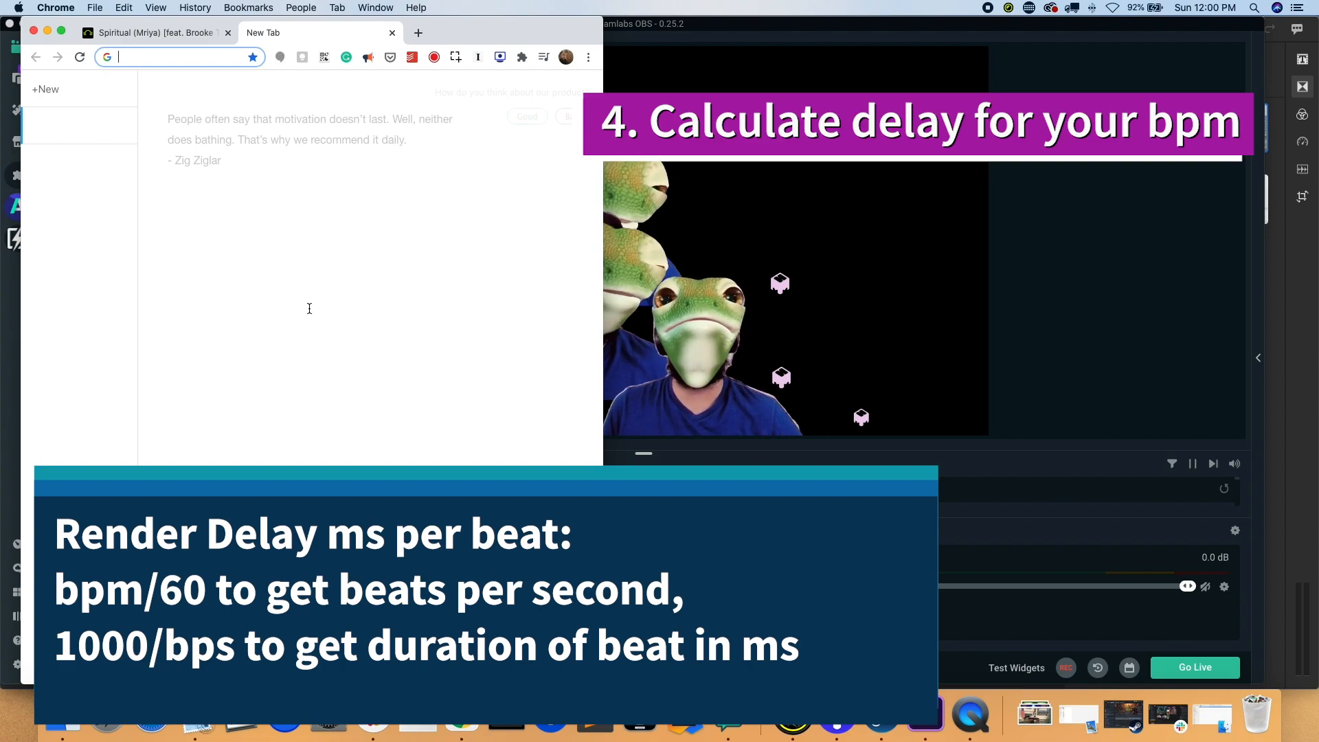
text(125 bpm)
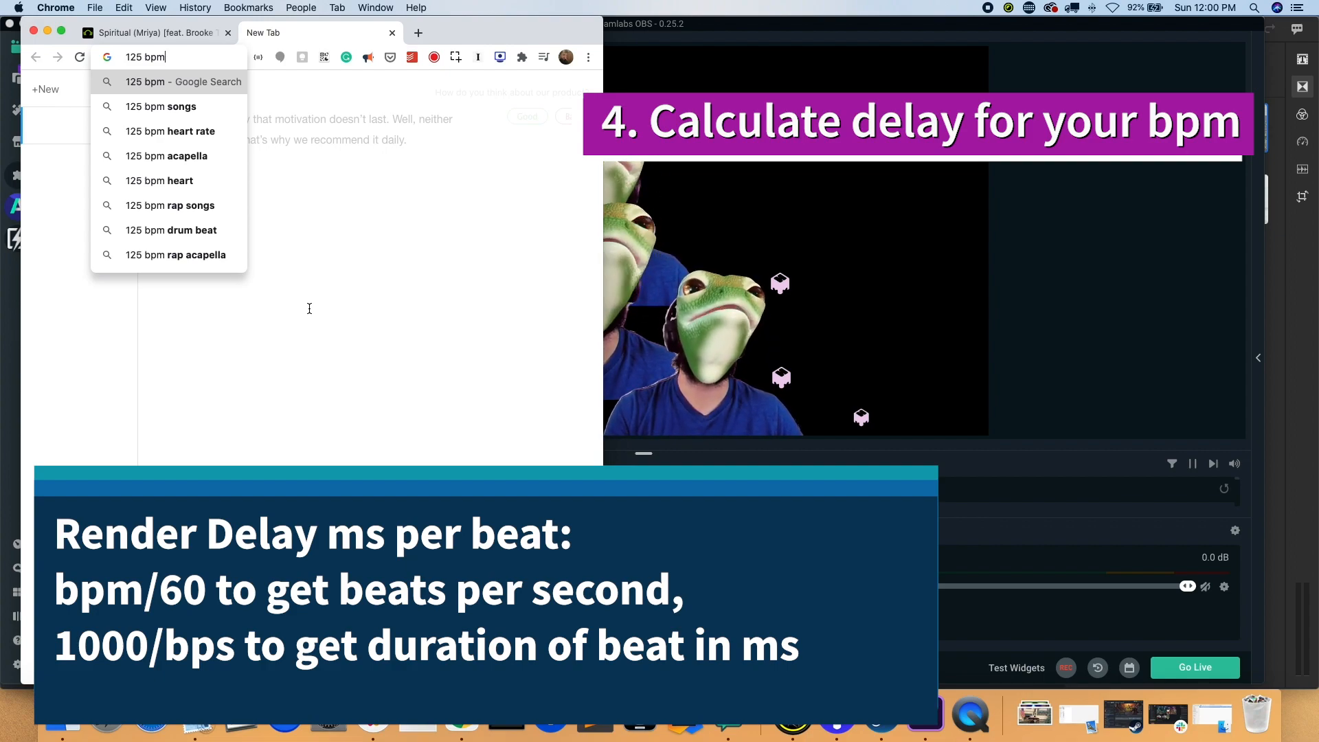
key(BackSpace)
key(BackSpace)
key(BackSpace)
key(BackSpace)
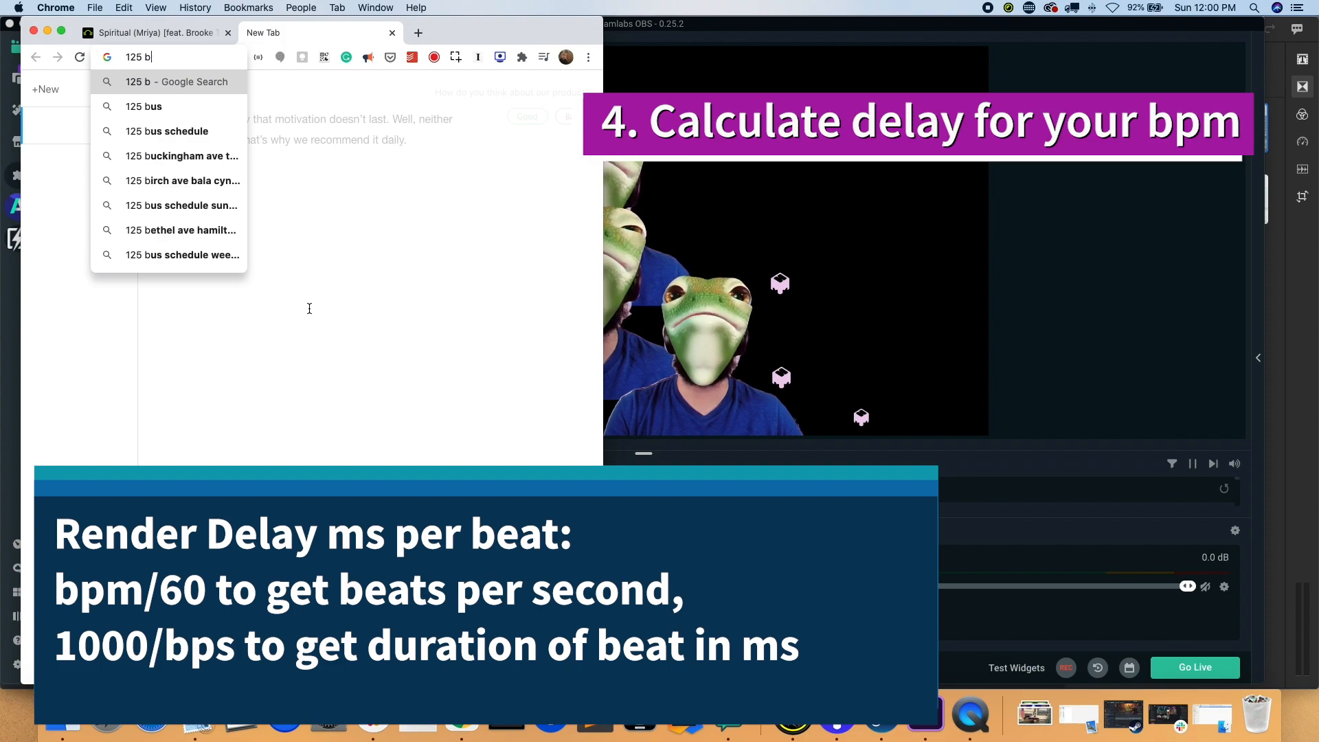
text(/60)
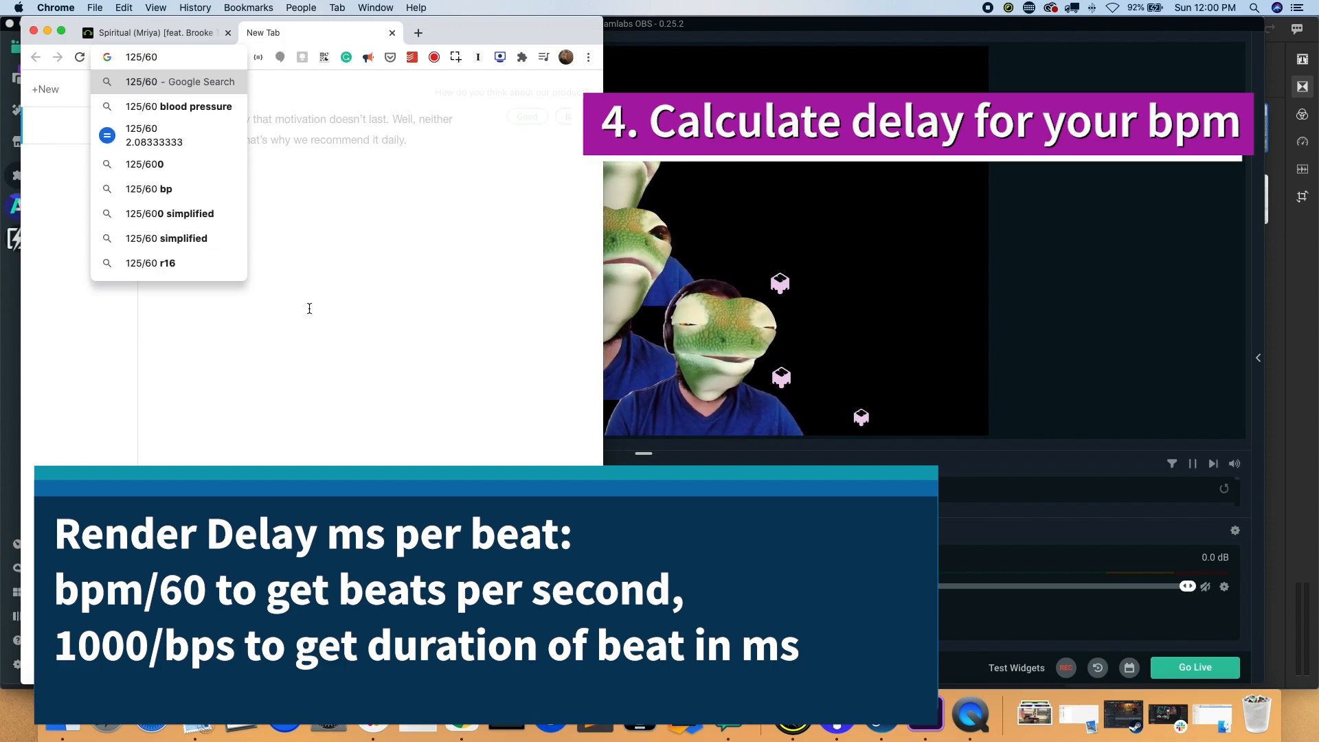
key(Down)
key(Down)
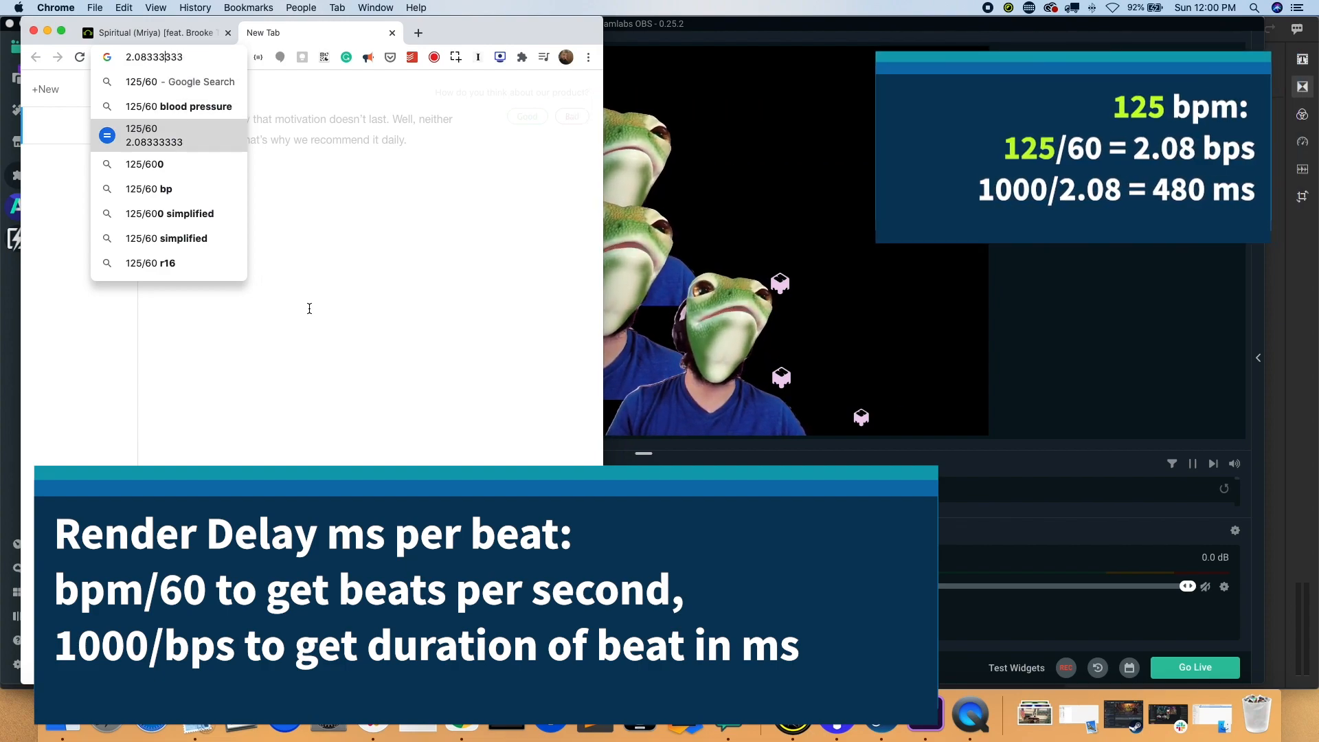
- Calculate the beat duration in milliseconds by dividing 1000 by the beats-per-second result
key(super+Left)
text(1000/)
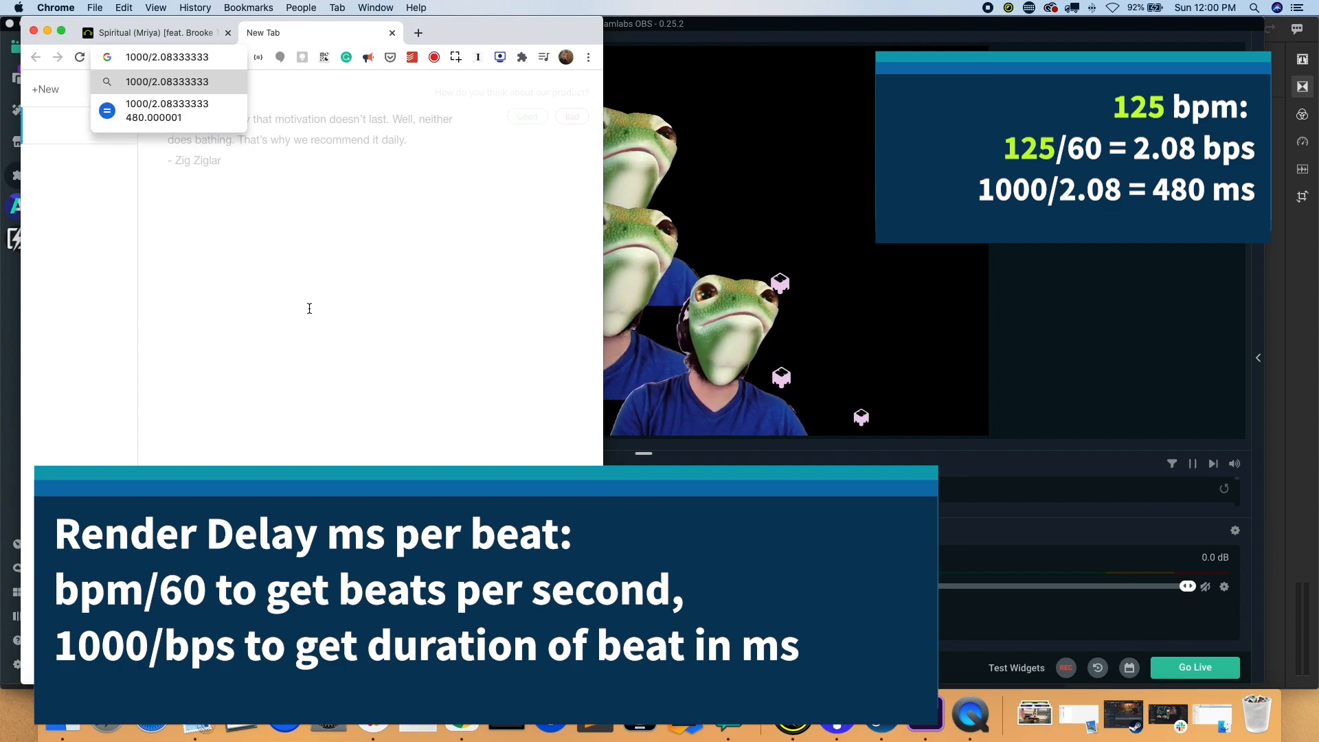
key(Down)
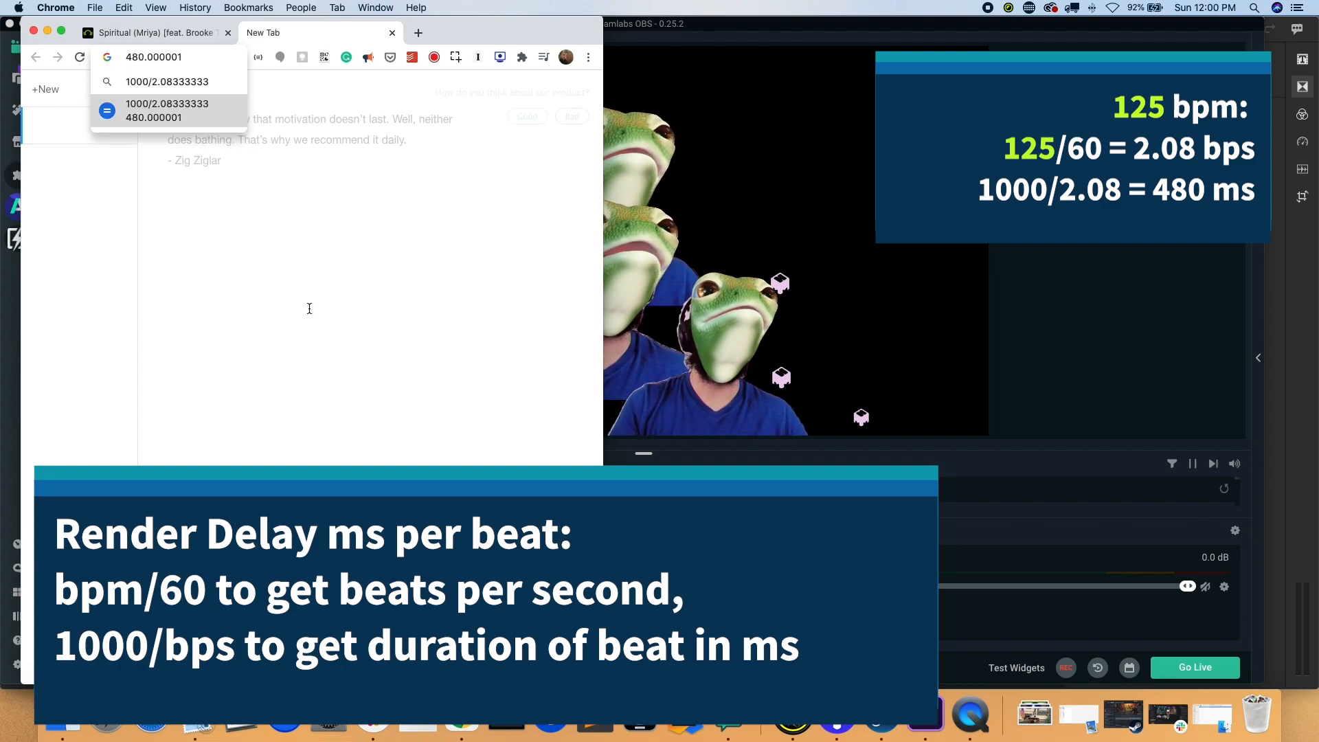
- Return to Streamlabs OBS, set the delay of stack 0's Render Delay filter to 480, and close its filter settings
click(686, 564)
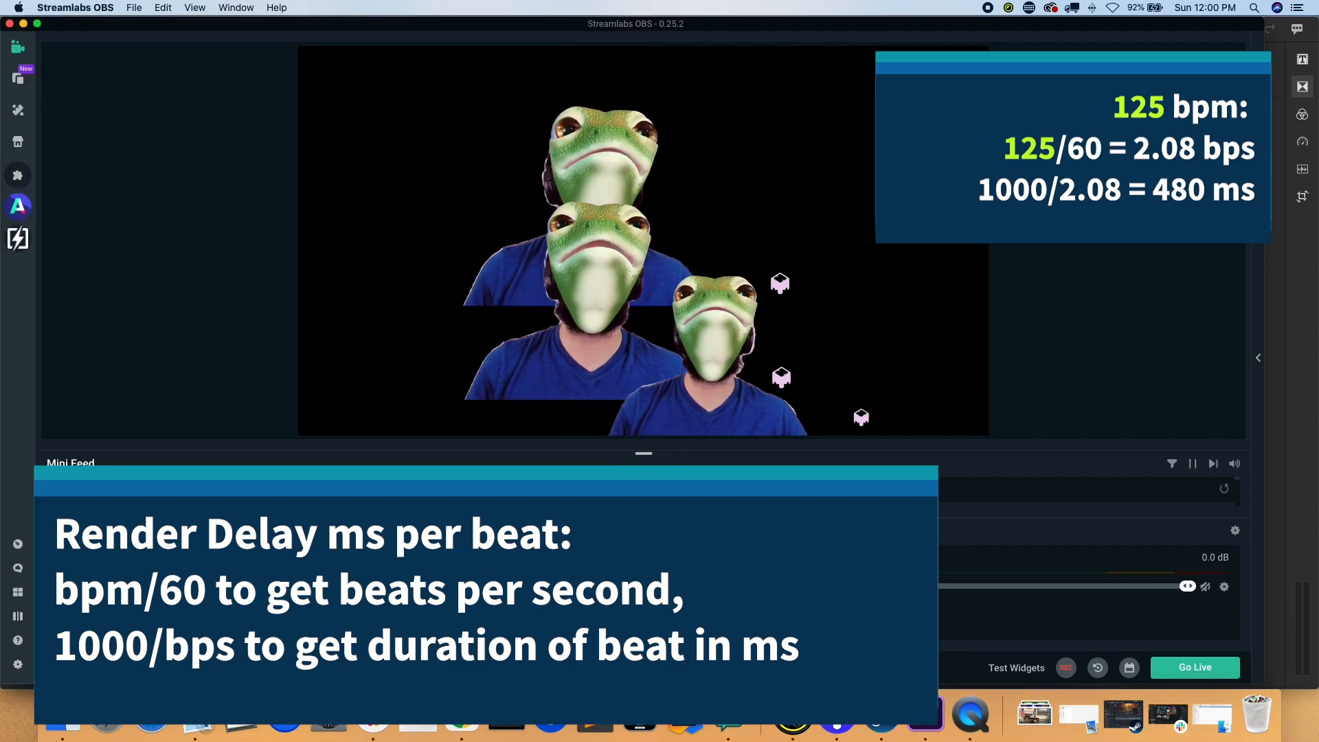
double_click(698, 364)
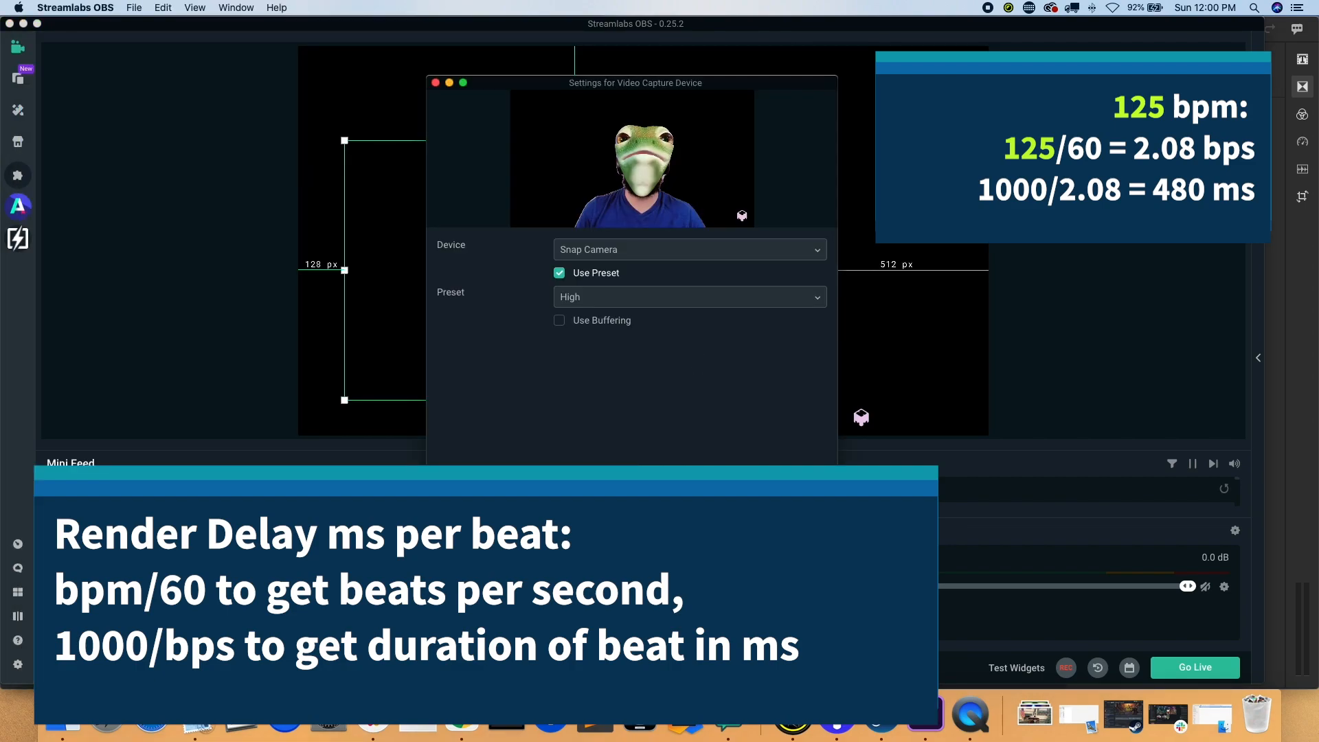
click(805, 609)
right_click(579, 570)
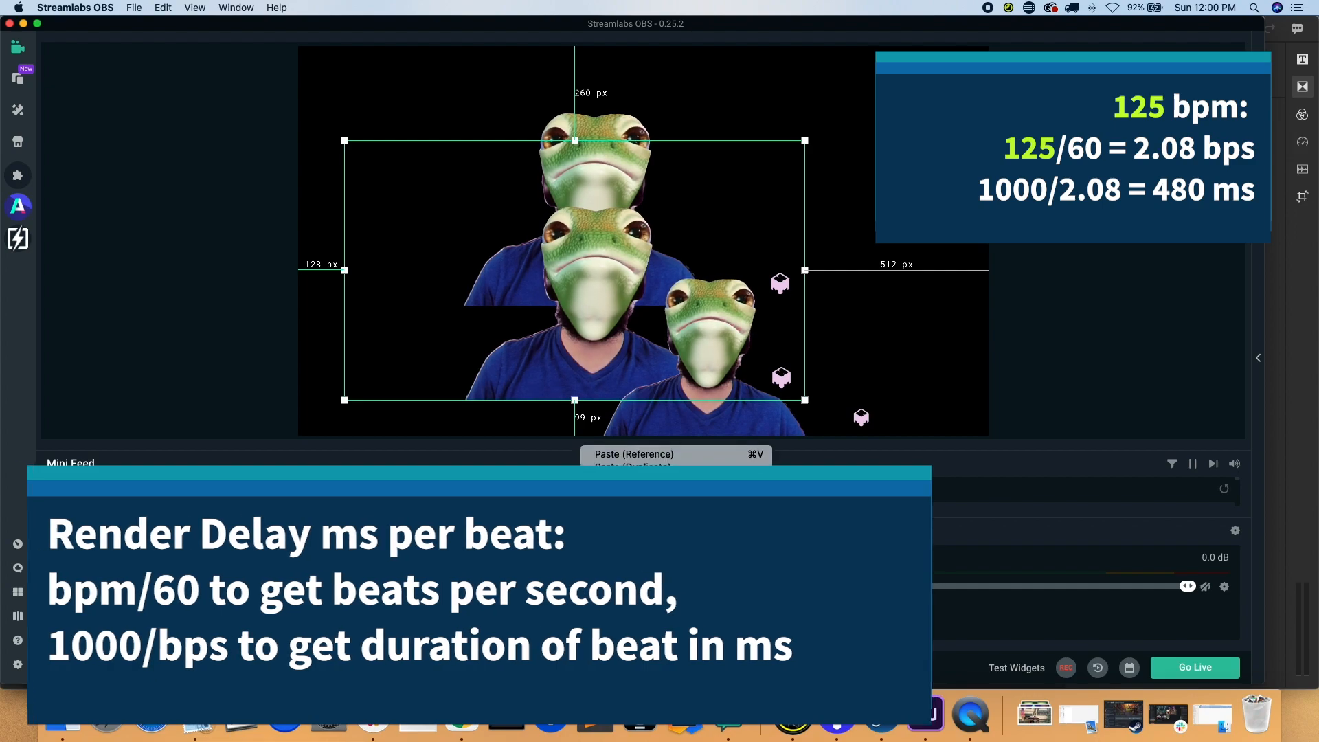
click(616, 596)
click(428, 343)
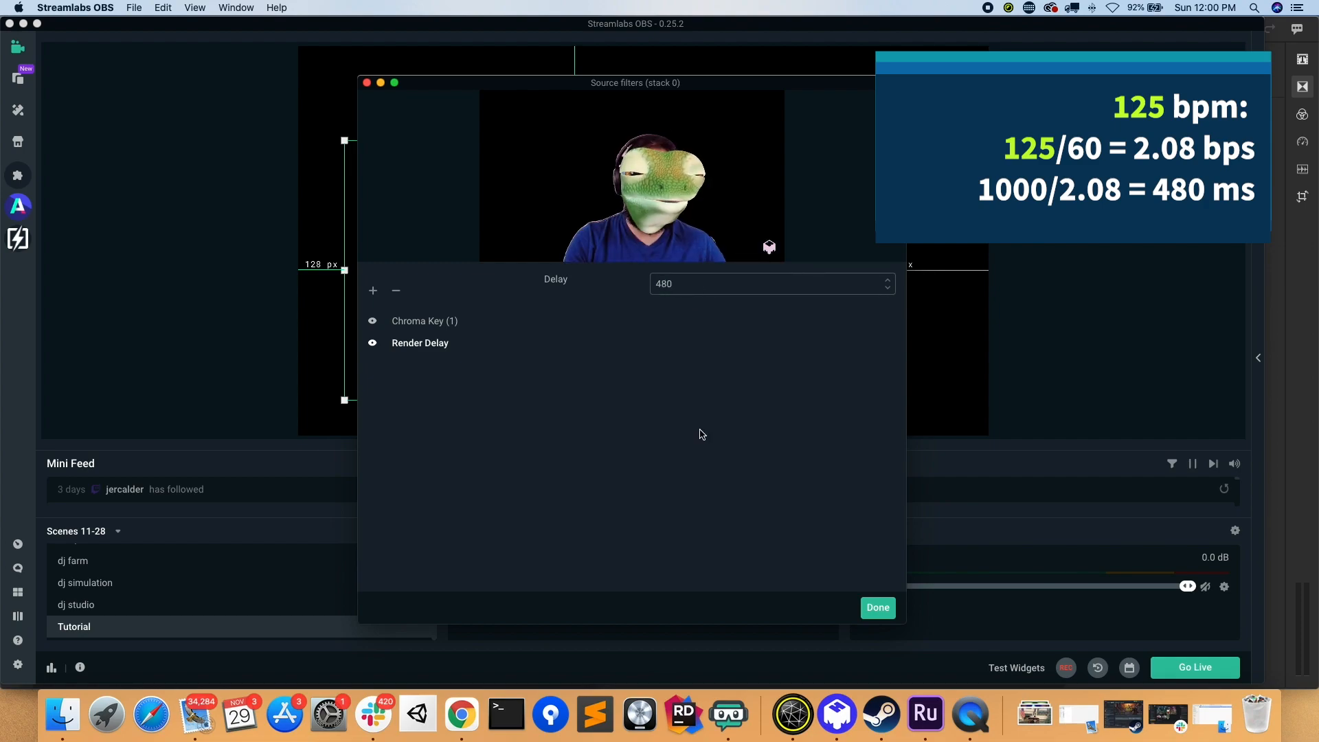
click(866, 616)
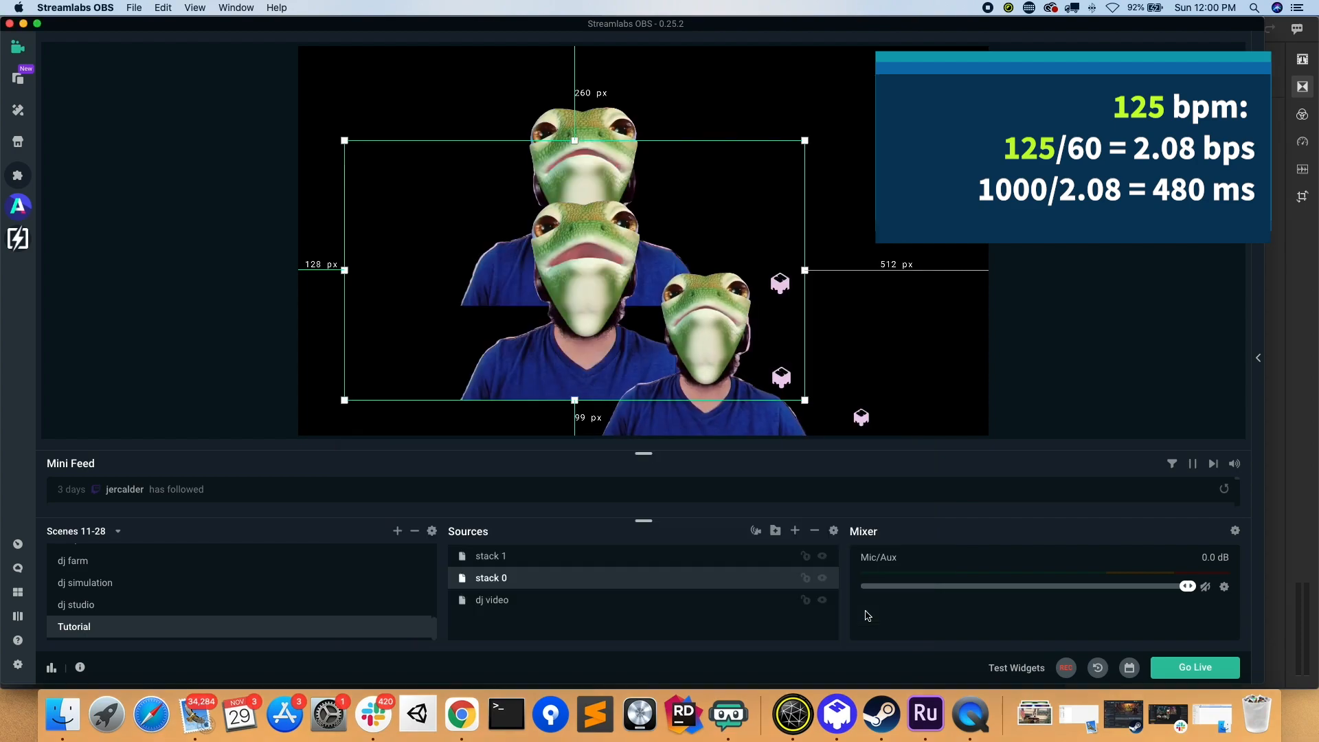
- Set the delay of both Render Delay filters on the stack 1 source to 480 and close its filter settings
double_click(598, 561)
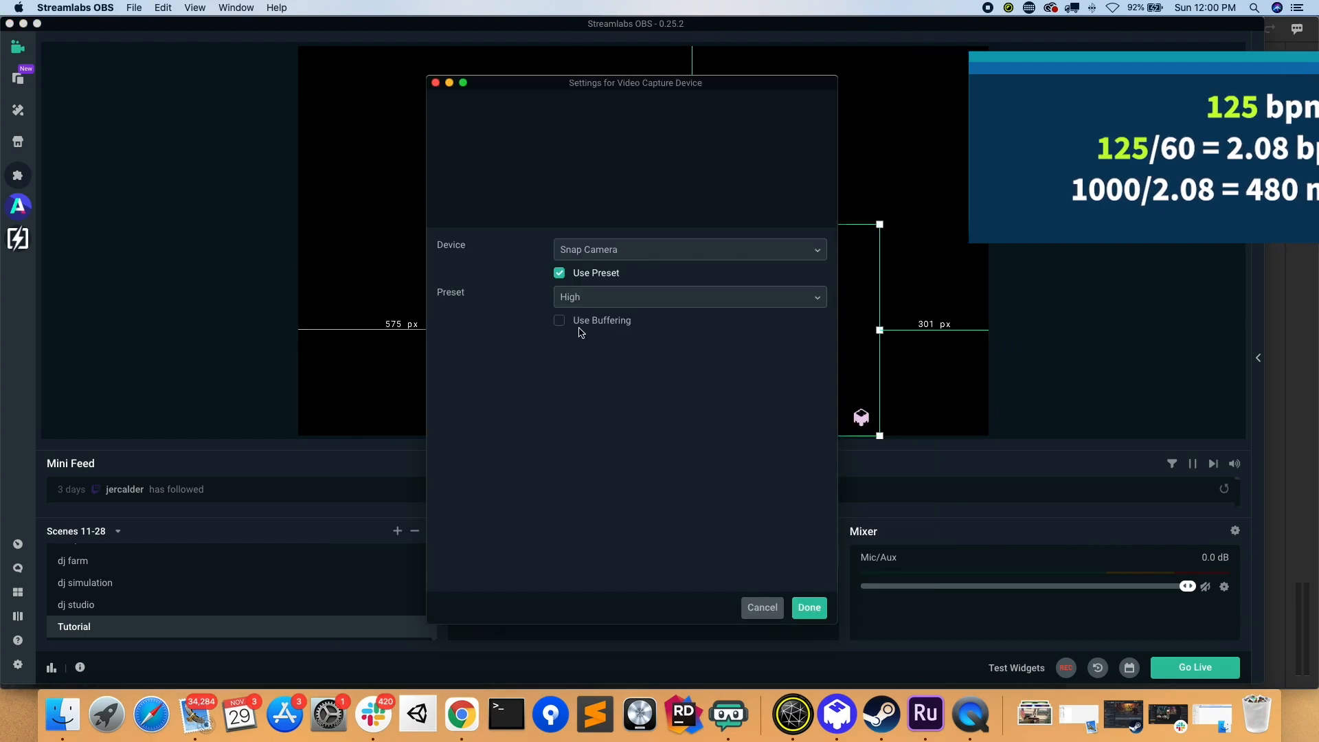
click(754, 611)
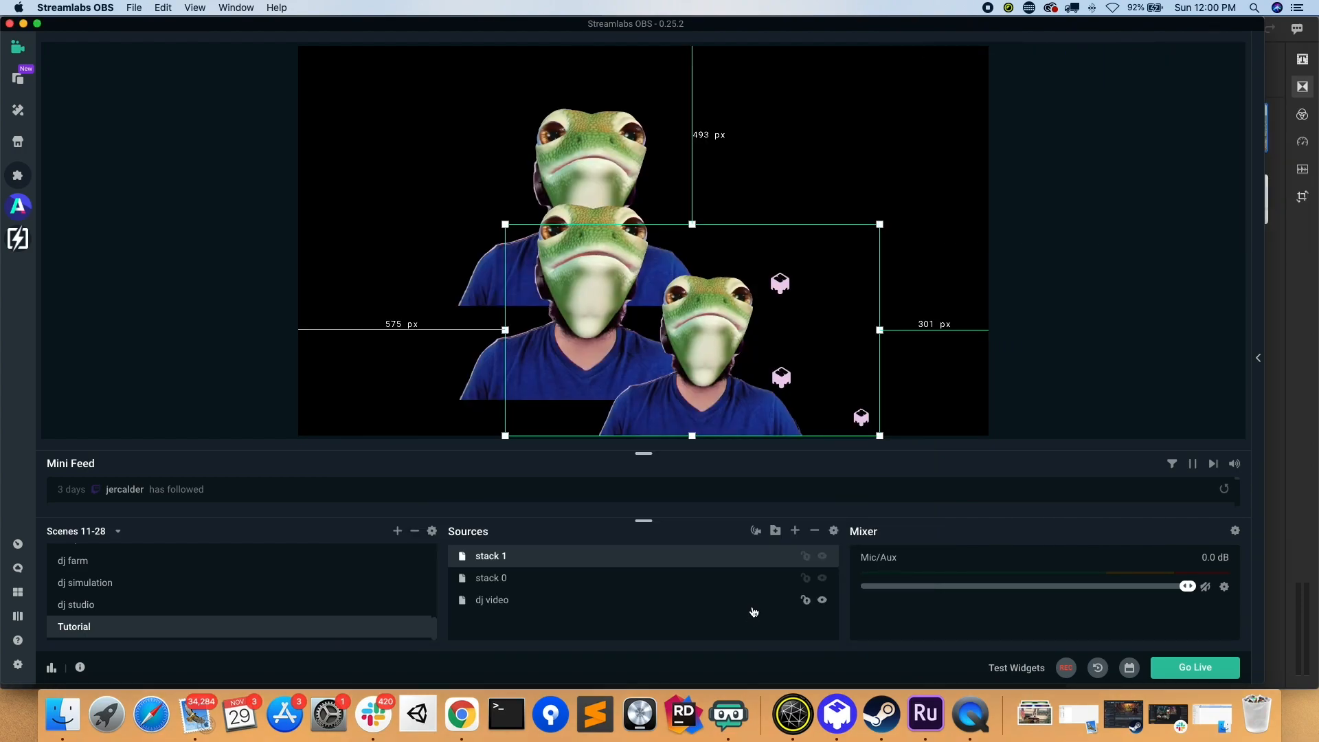
right_click(644, 555)
click(680, 625)
click(443, 345)
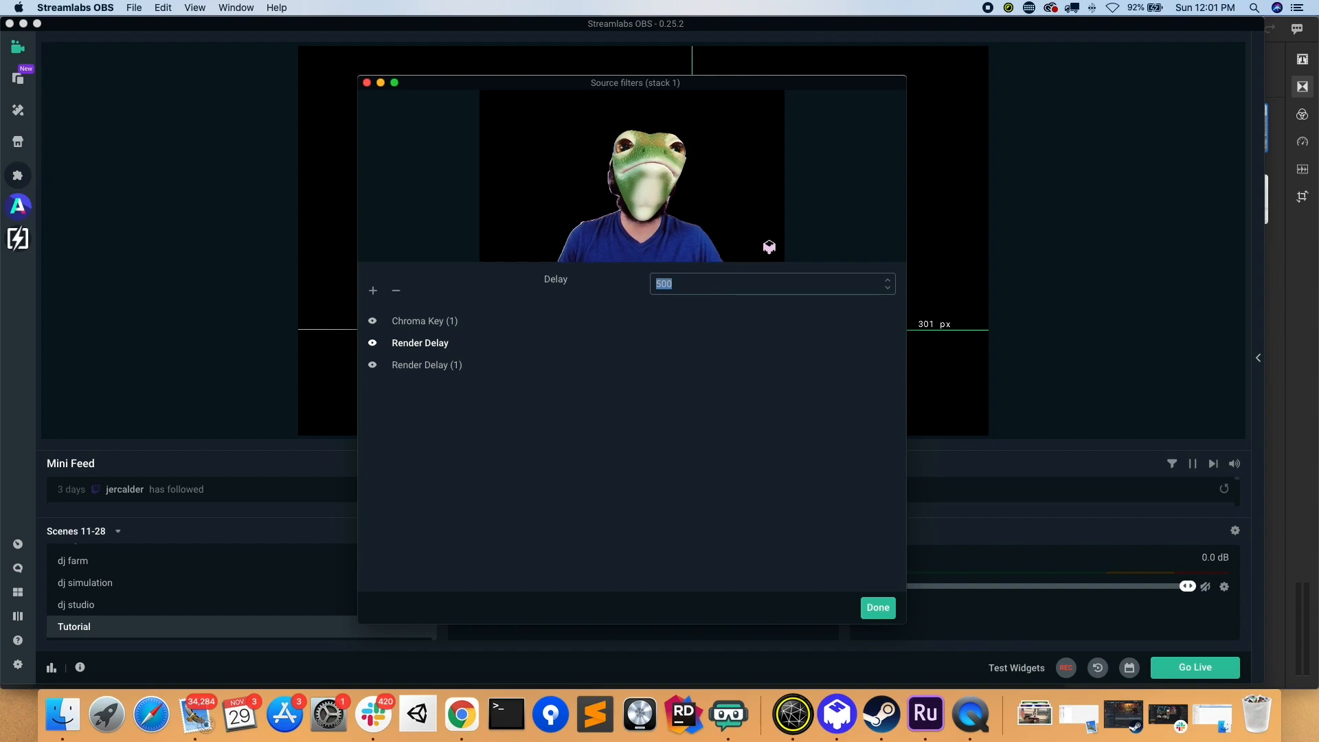
click(435, 365)
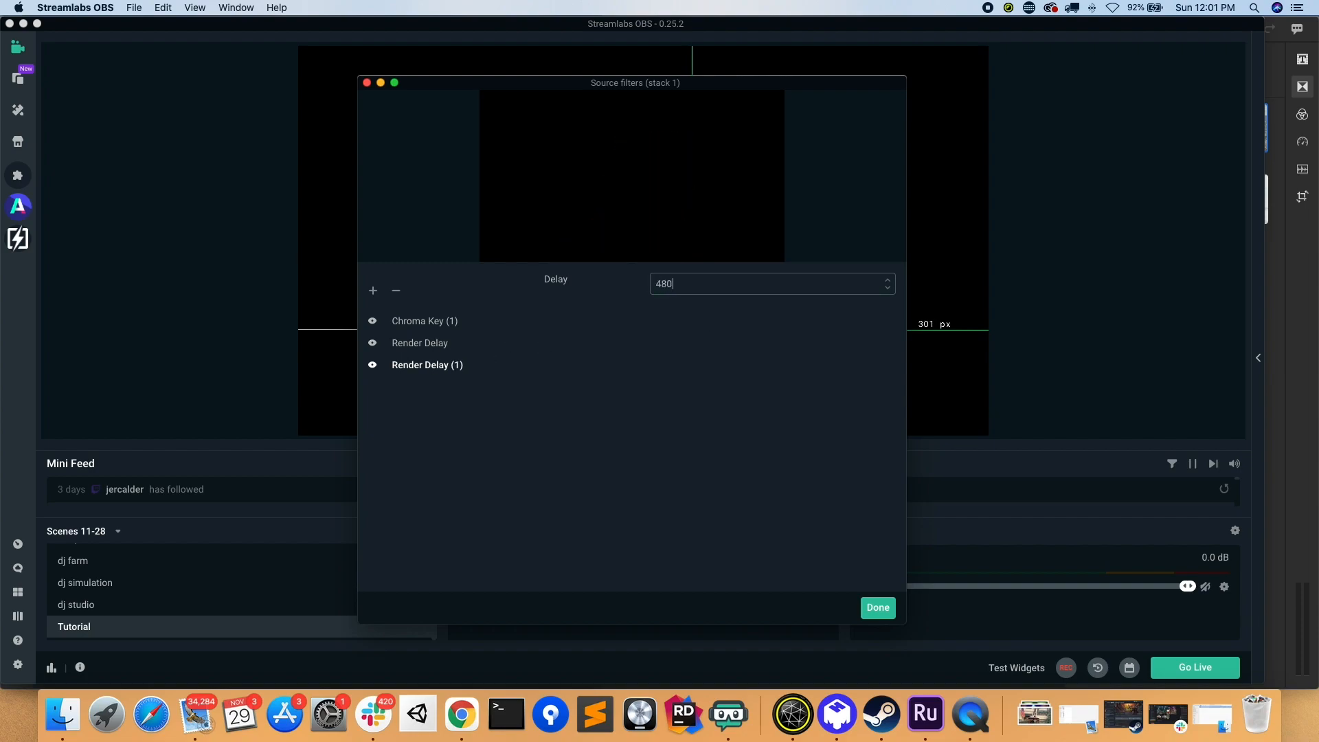
click(878, 608)
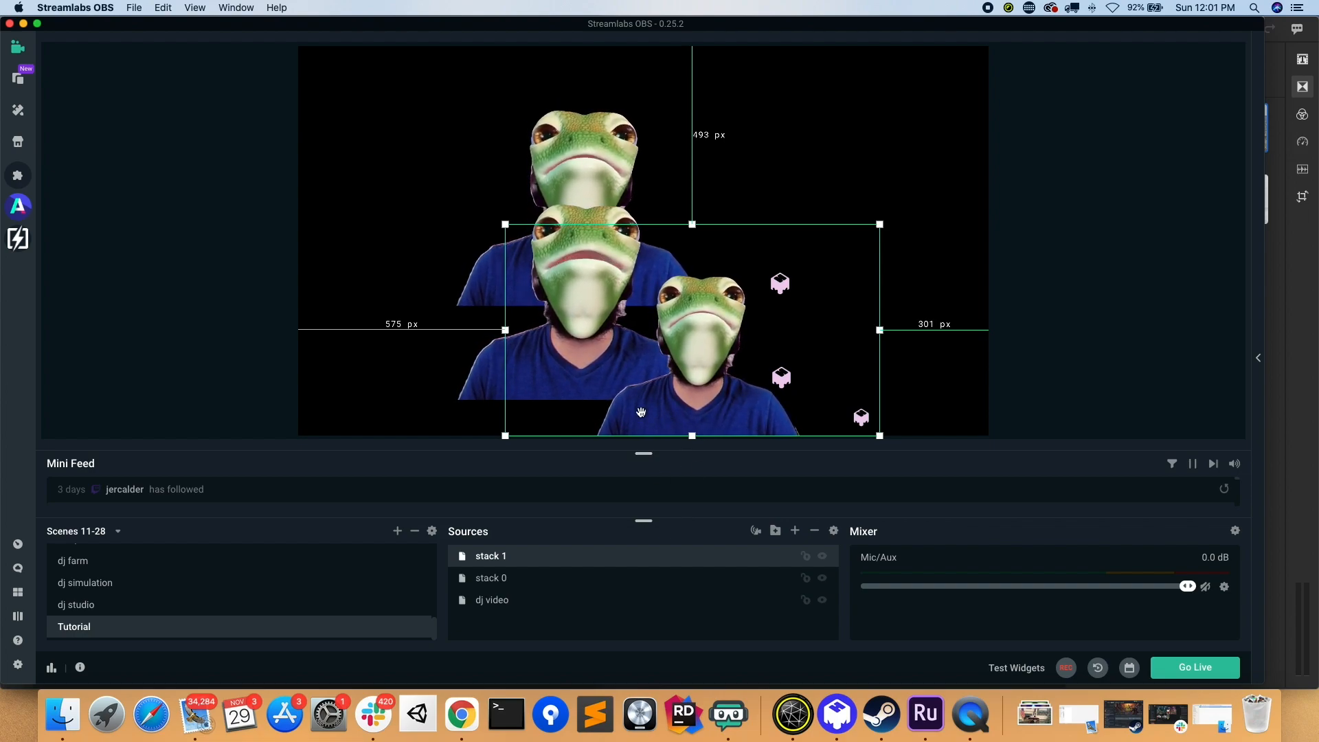
- Play the 125 BPM track Energy from the Nove 17 playlist on Beatport in Chrome, and return to Streamlabs OBS
click(462, 714)
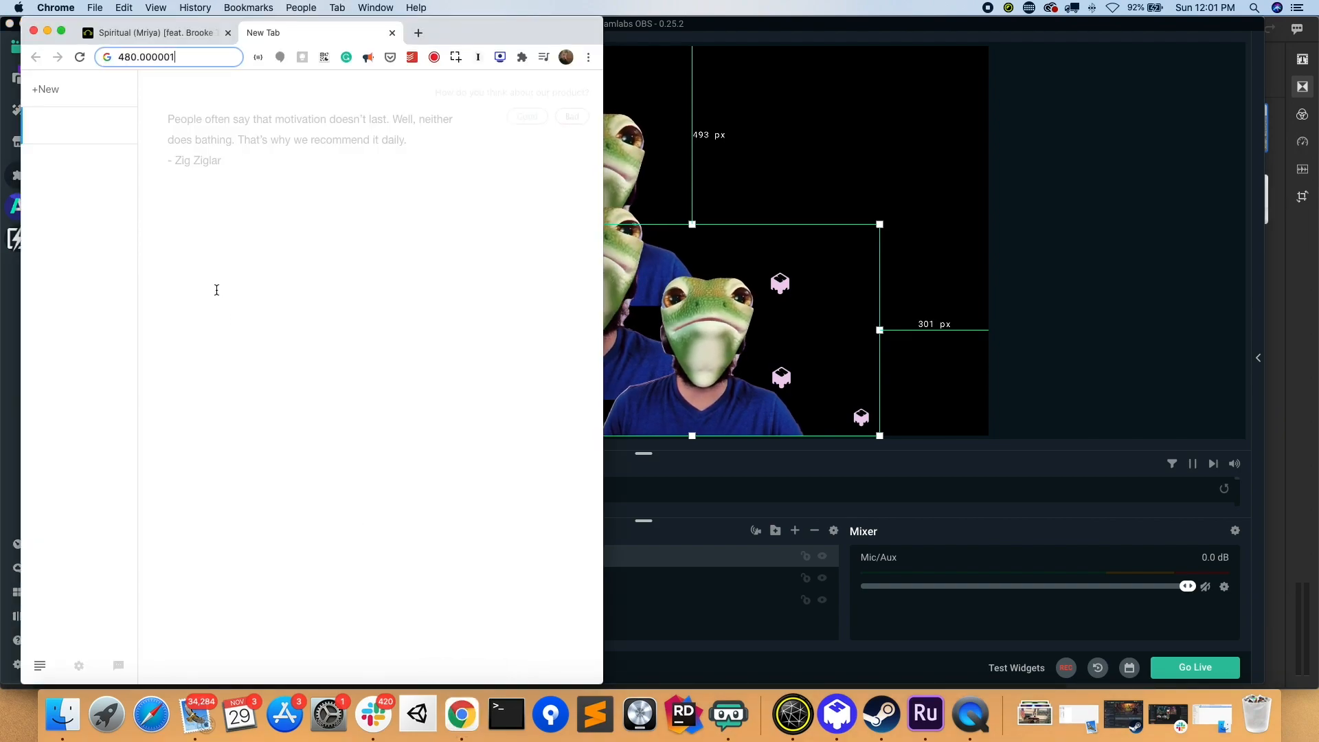
click(203, 40)
scroll(285, 348, down, 5)
scroll(285, 348, down, 4)
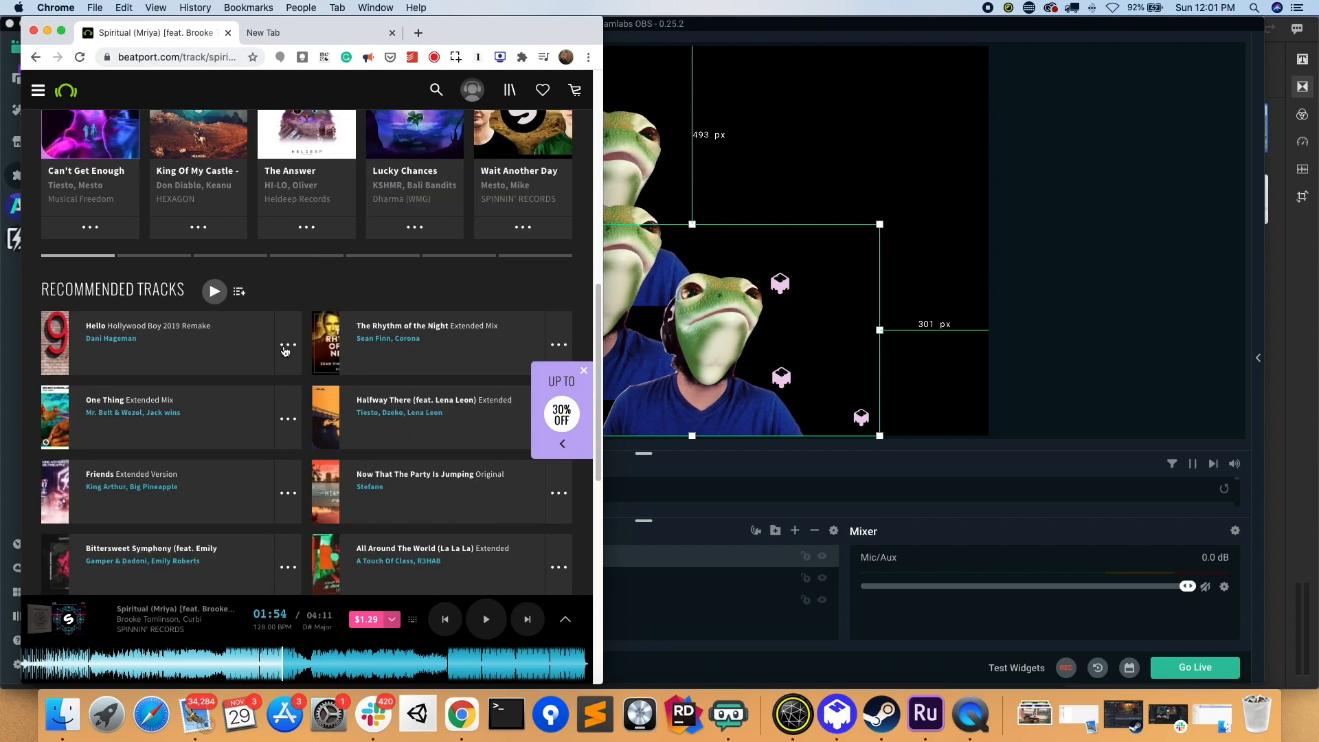
key(super+[)
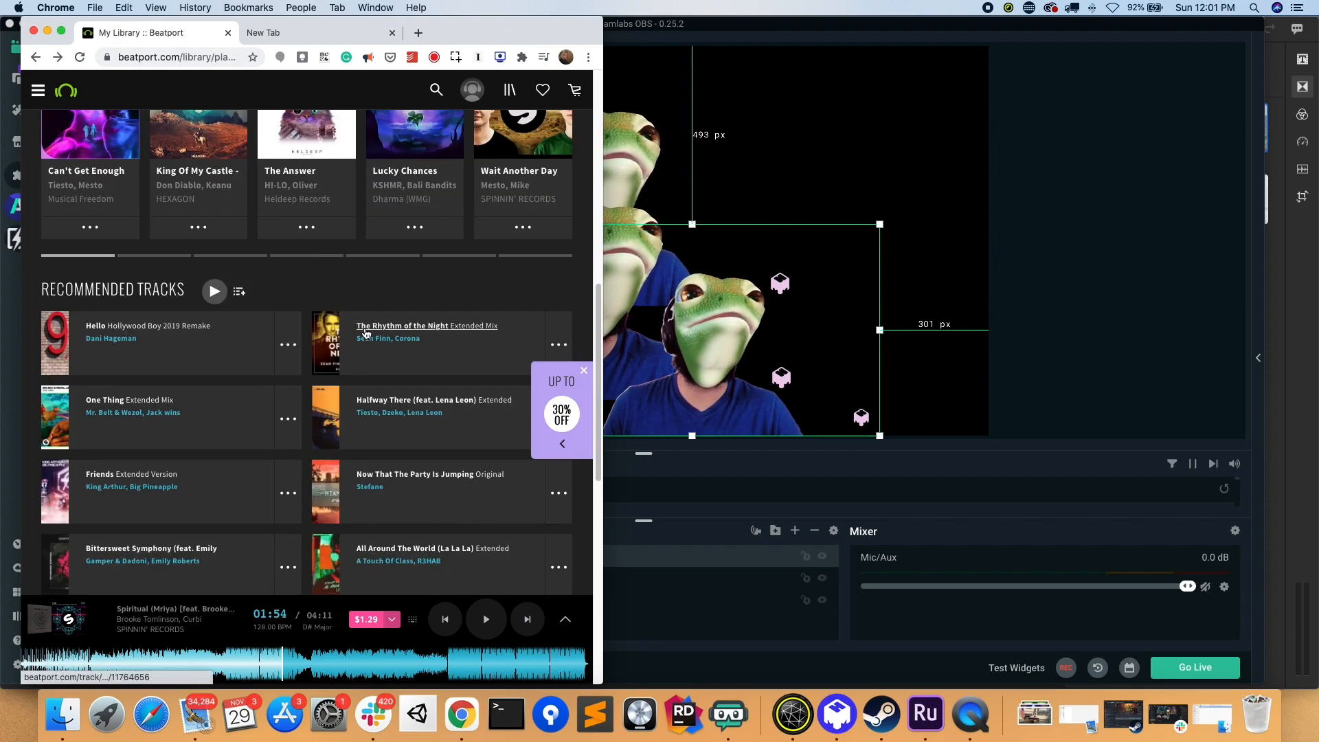
scroll(344, 320, up, 5)
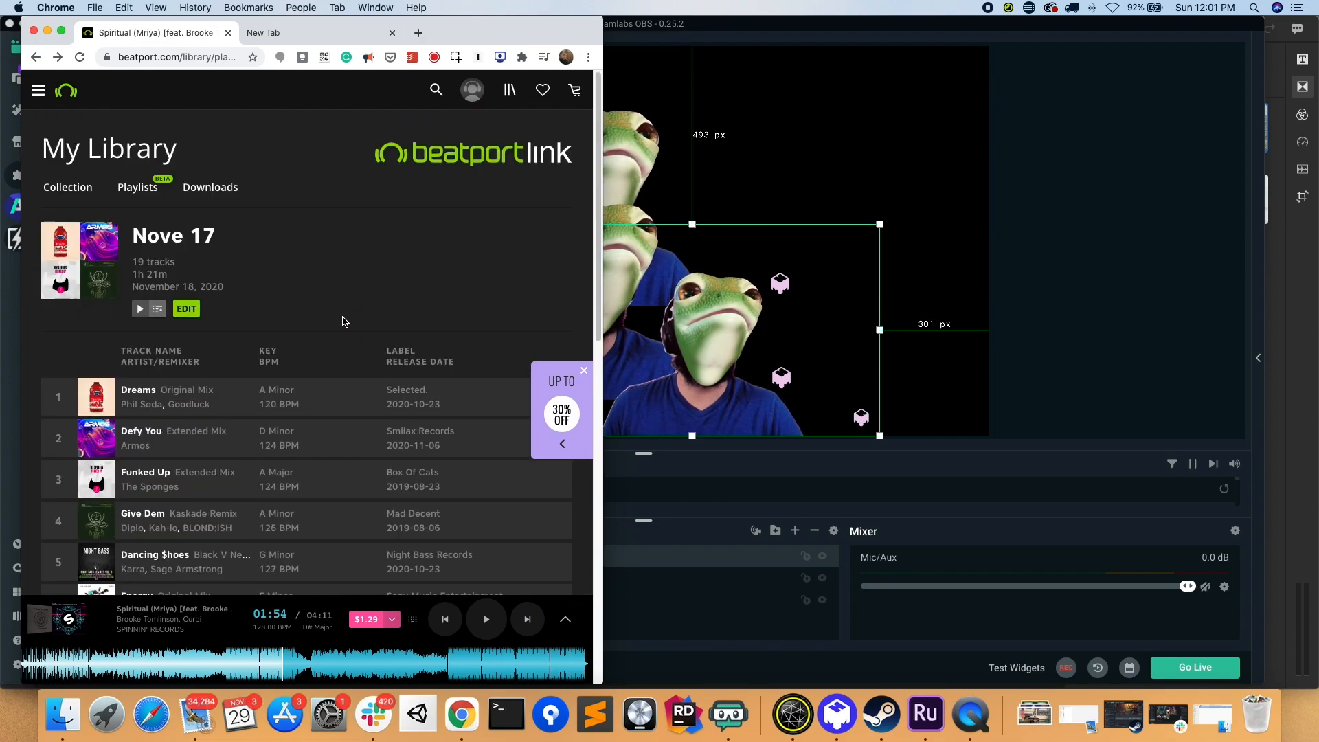
scroll(278, 445, down, 2)
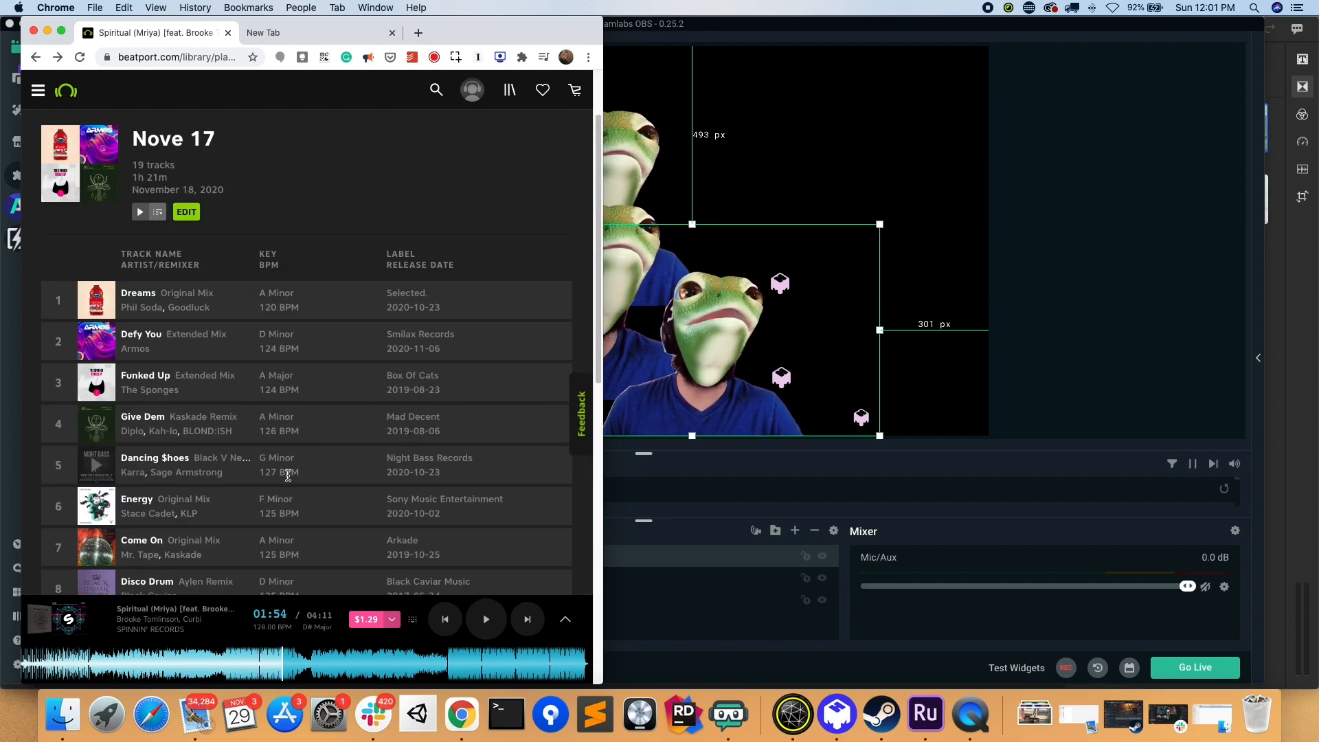
click(98, 486)
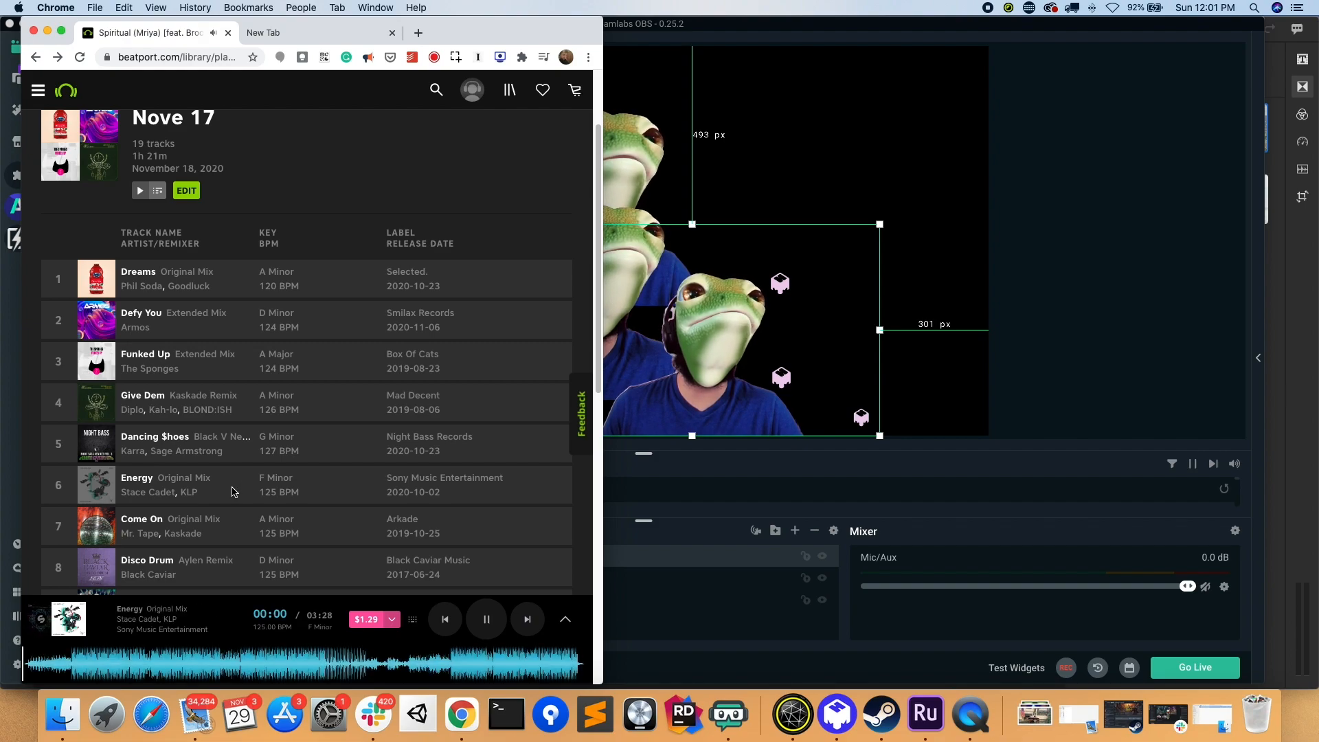
scroll(234, 492, down, 1)
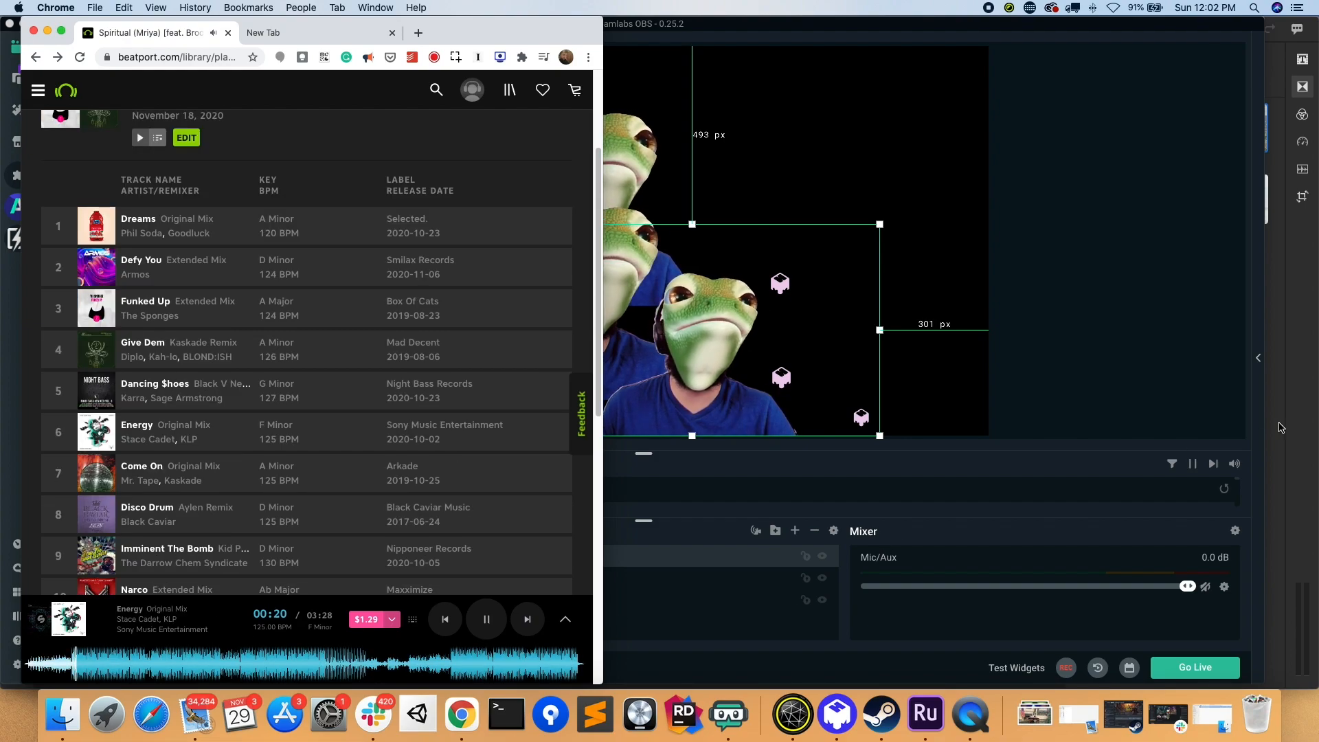
click(1216, 383)
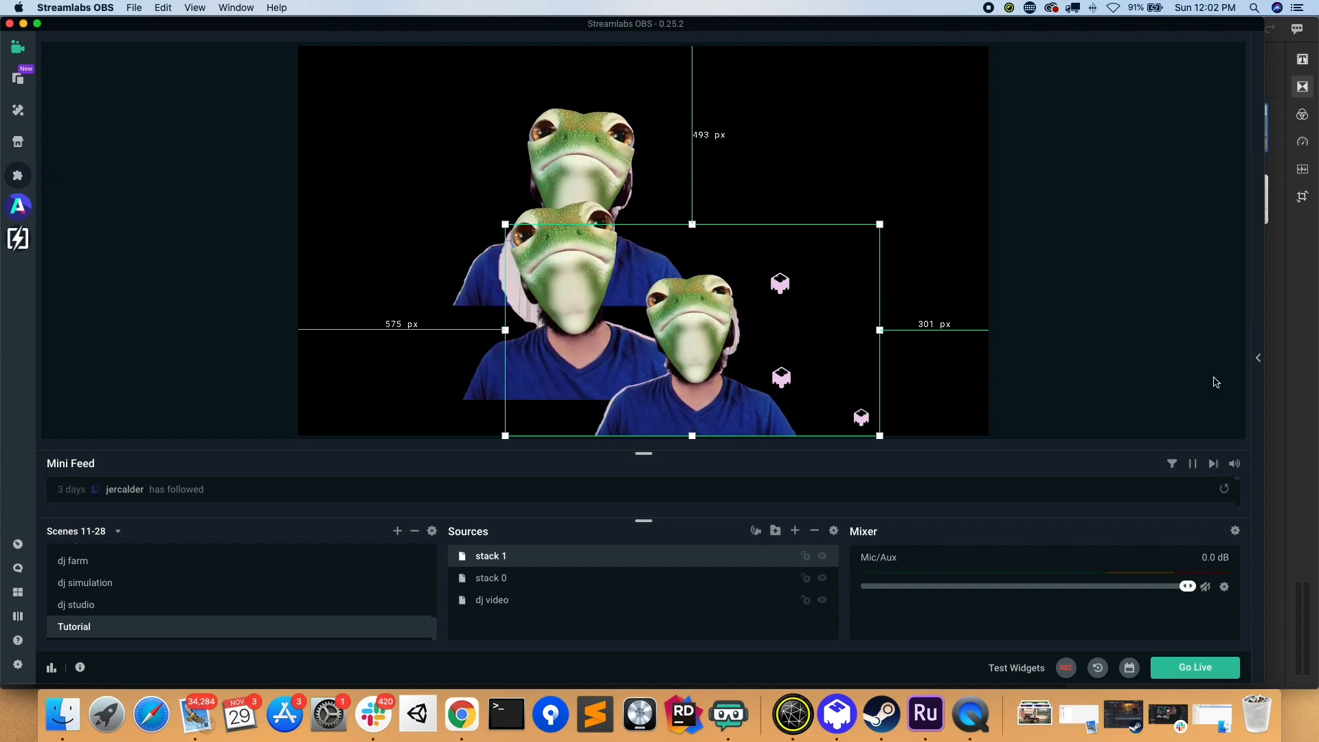
click(1220, 375)
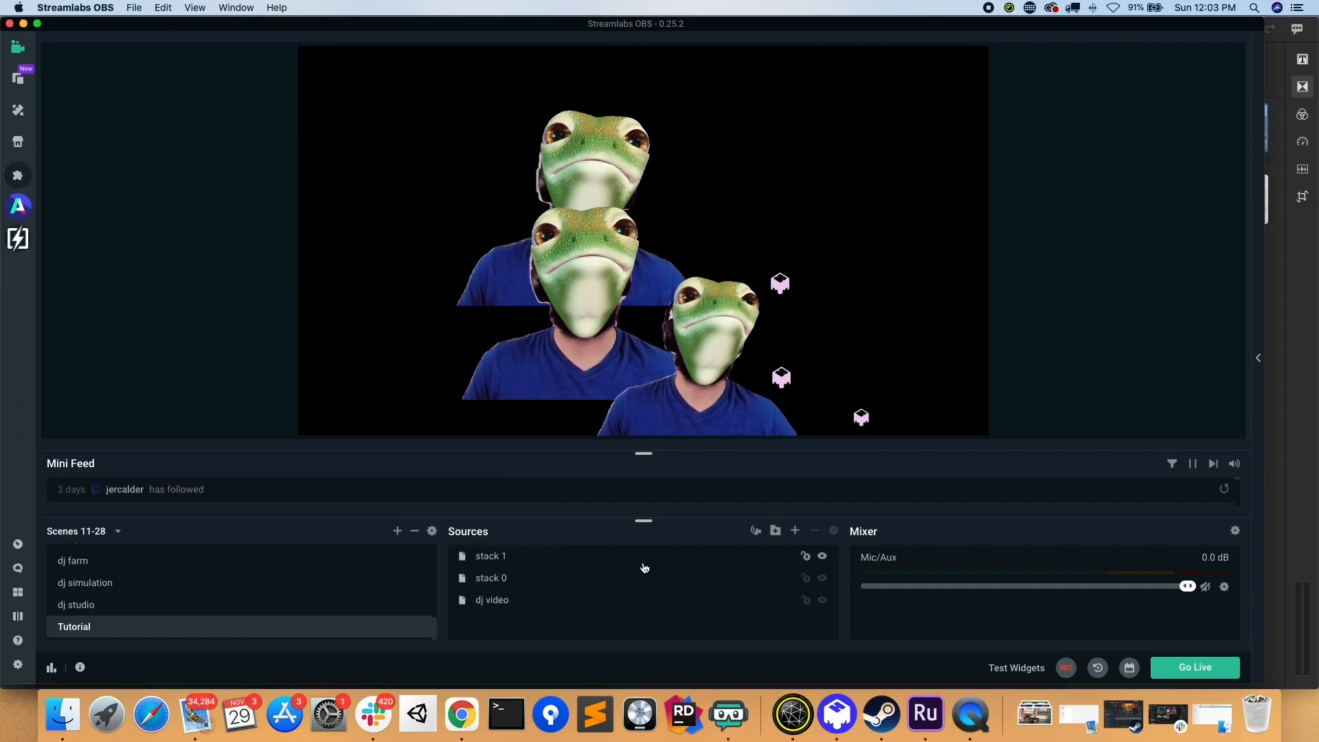
- Select the stack 1 source, clear the selection, and select the stack 5 source to examine their placement in the preview
click(586, 561)
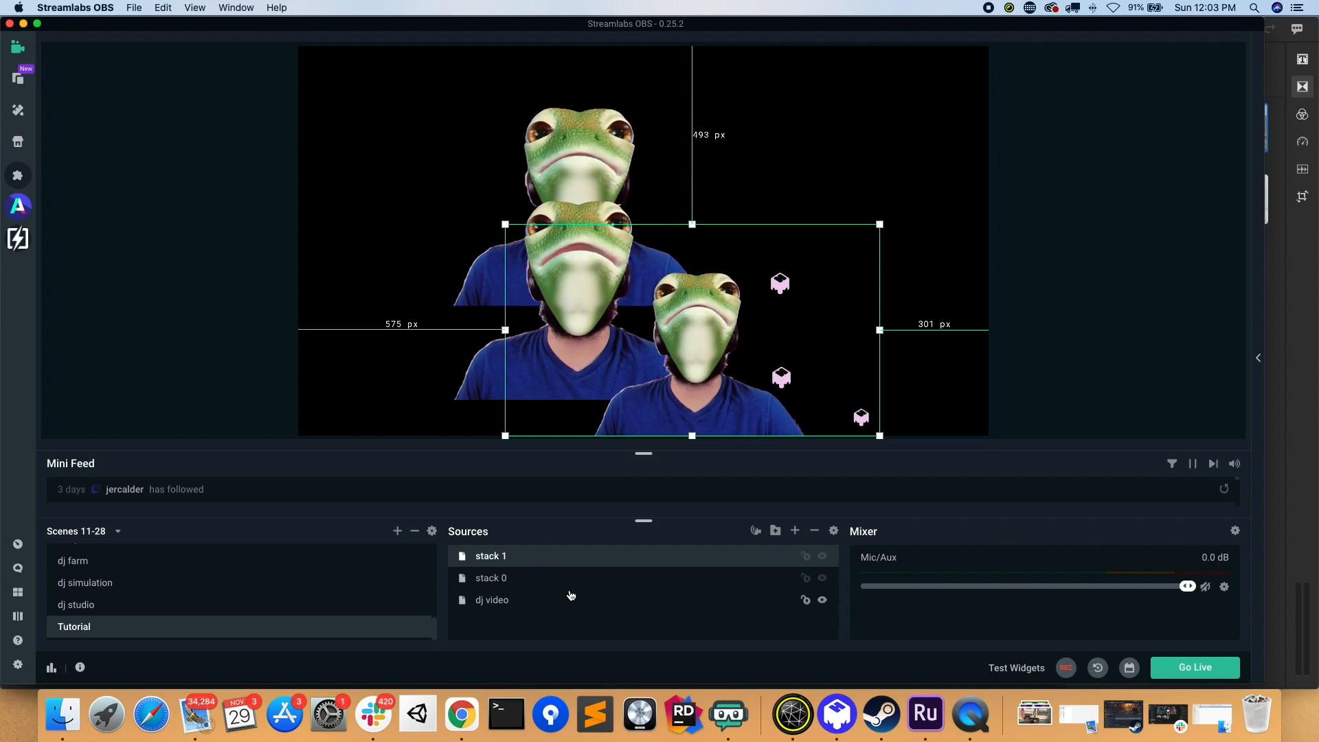
click(1062, 388)
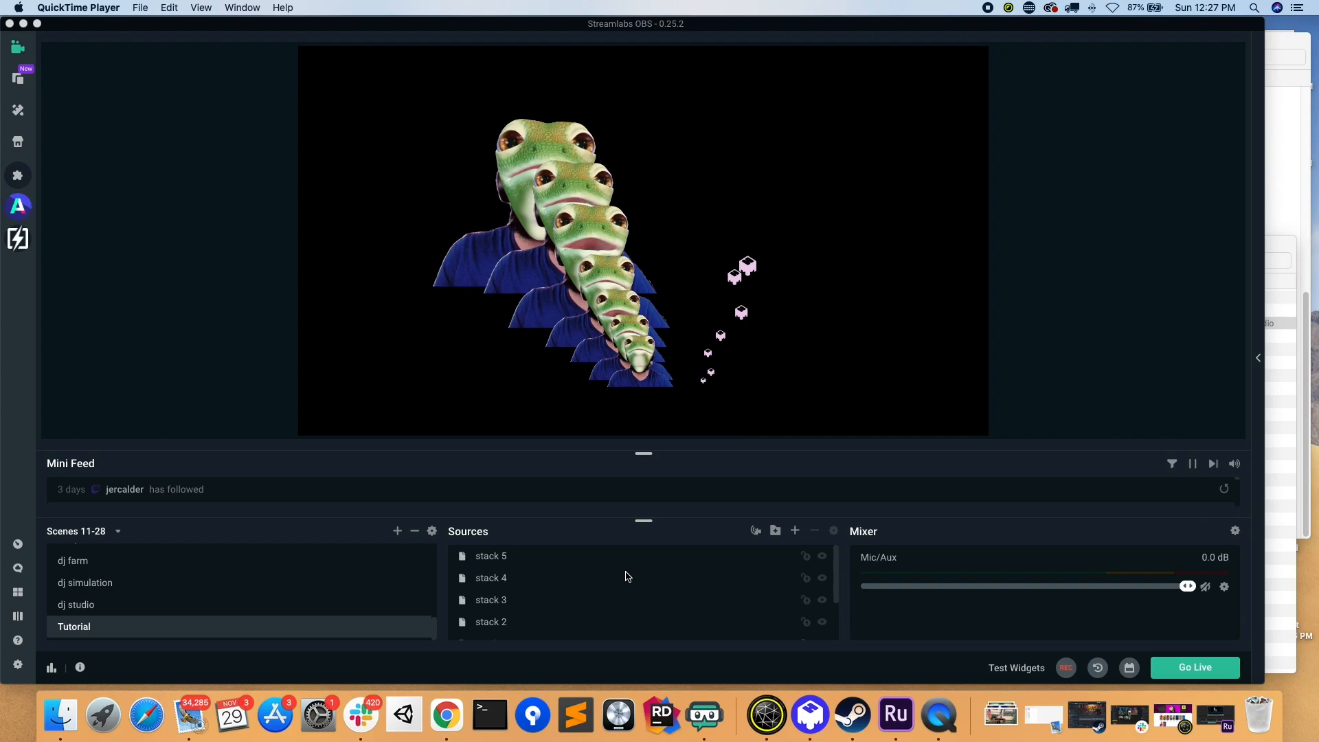
click(598, 563)
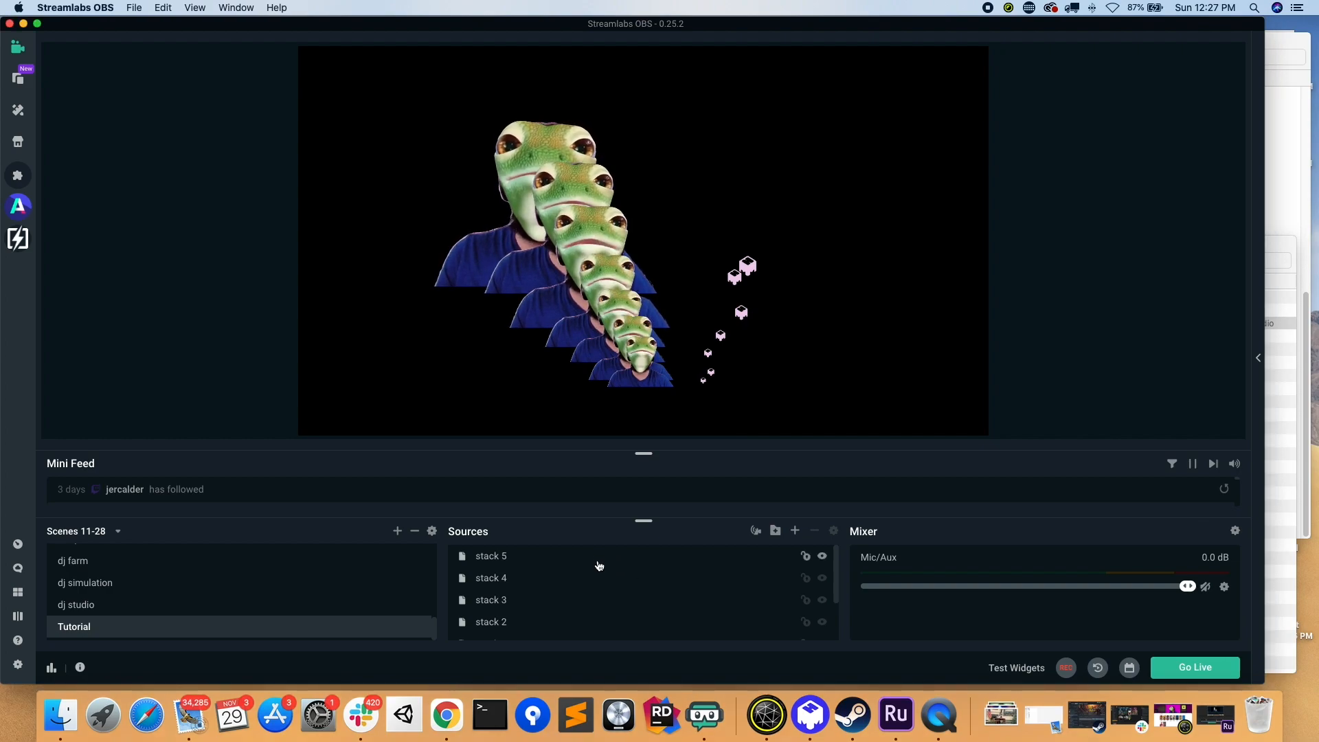
click(598, 566)
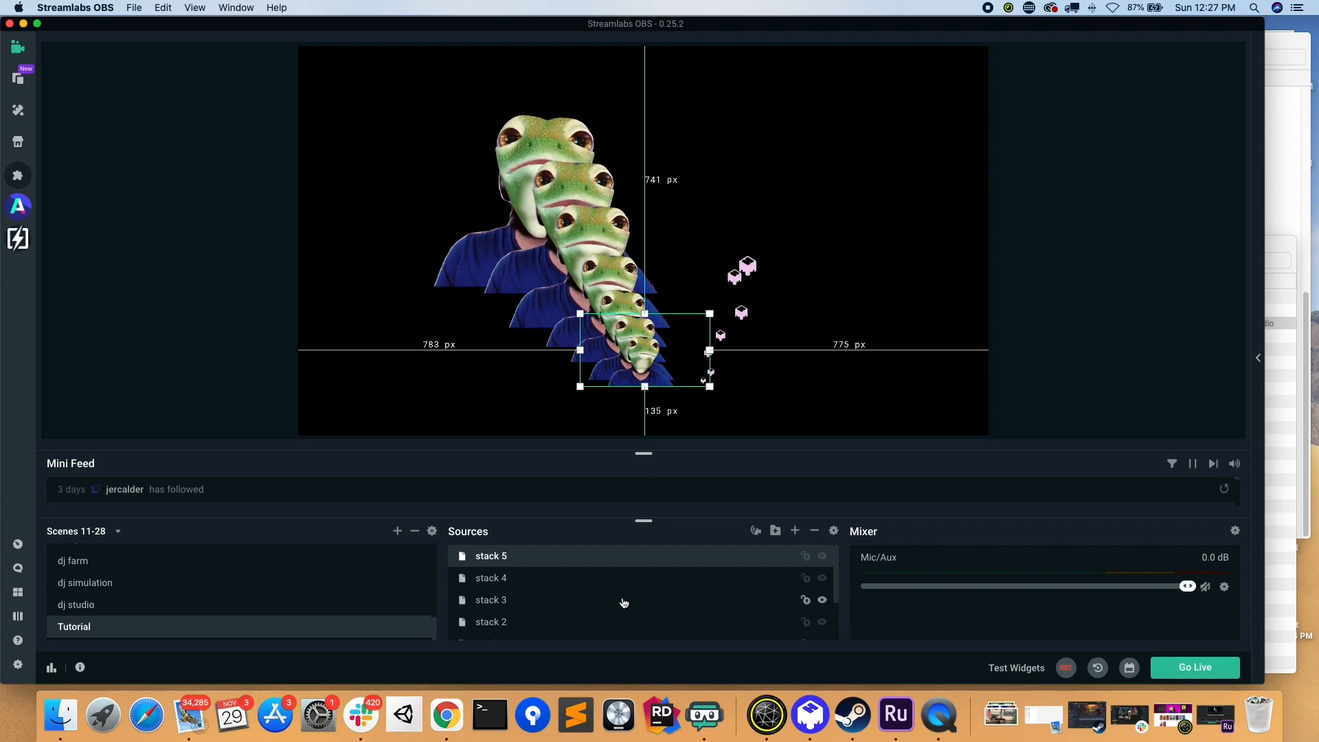
- Select the stack 4, stack 5 and dj video sources in turn to examine their placement, ending on stack 5
click(525, 579)
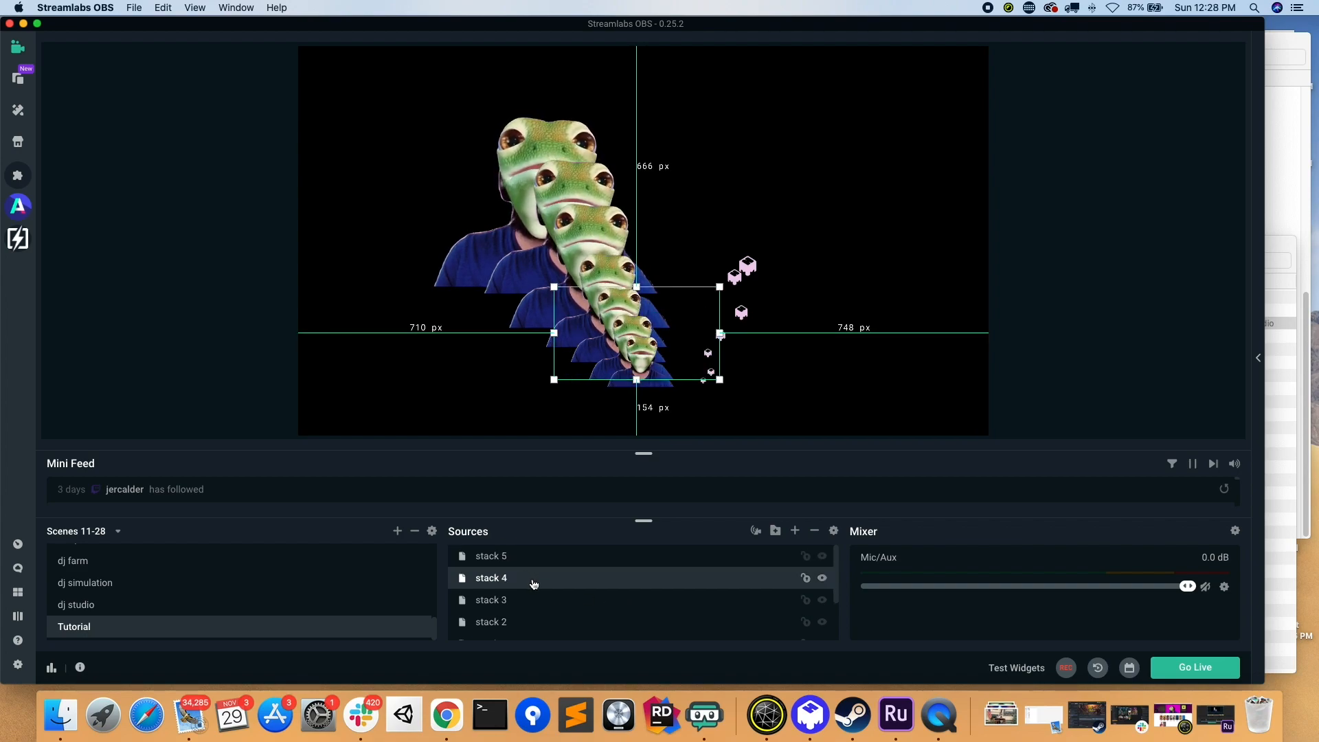
click(520, 559)
scroll(524, 564, down, 3)
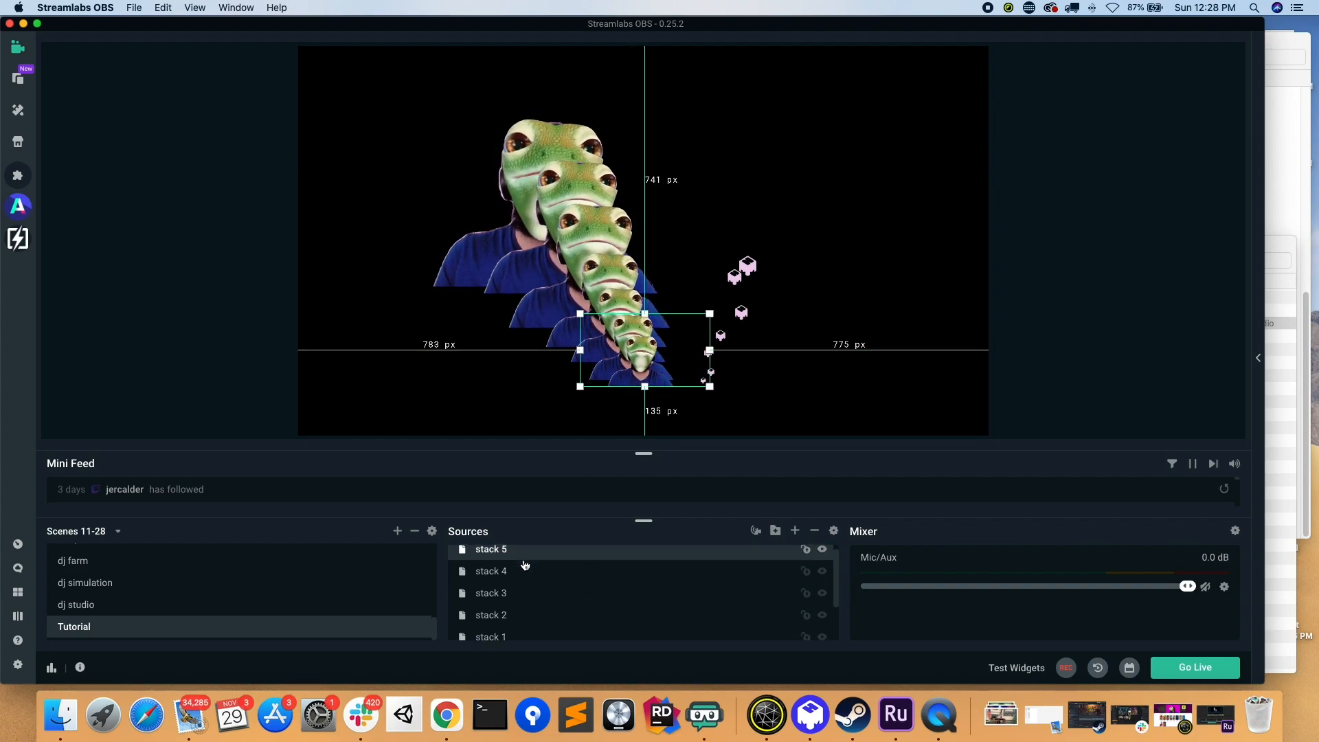
click(530, 628)
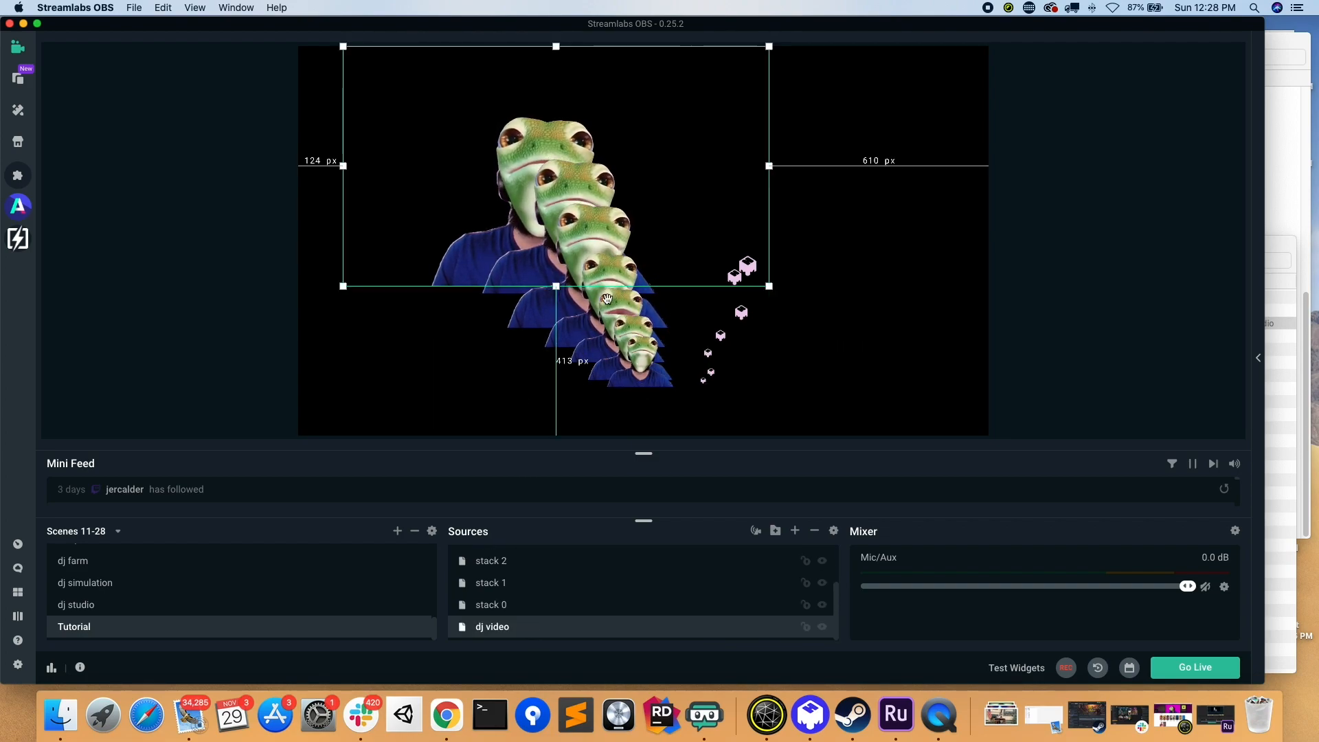
scroll(557, 591, up, 3)
click(543, 563)
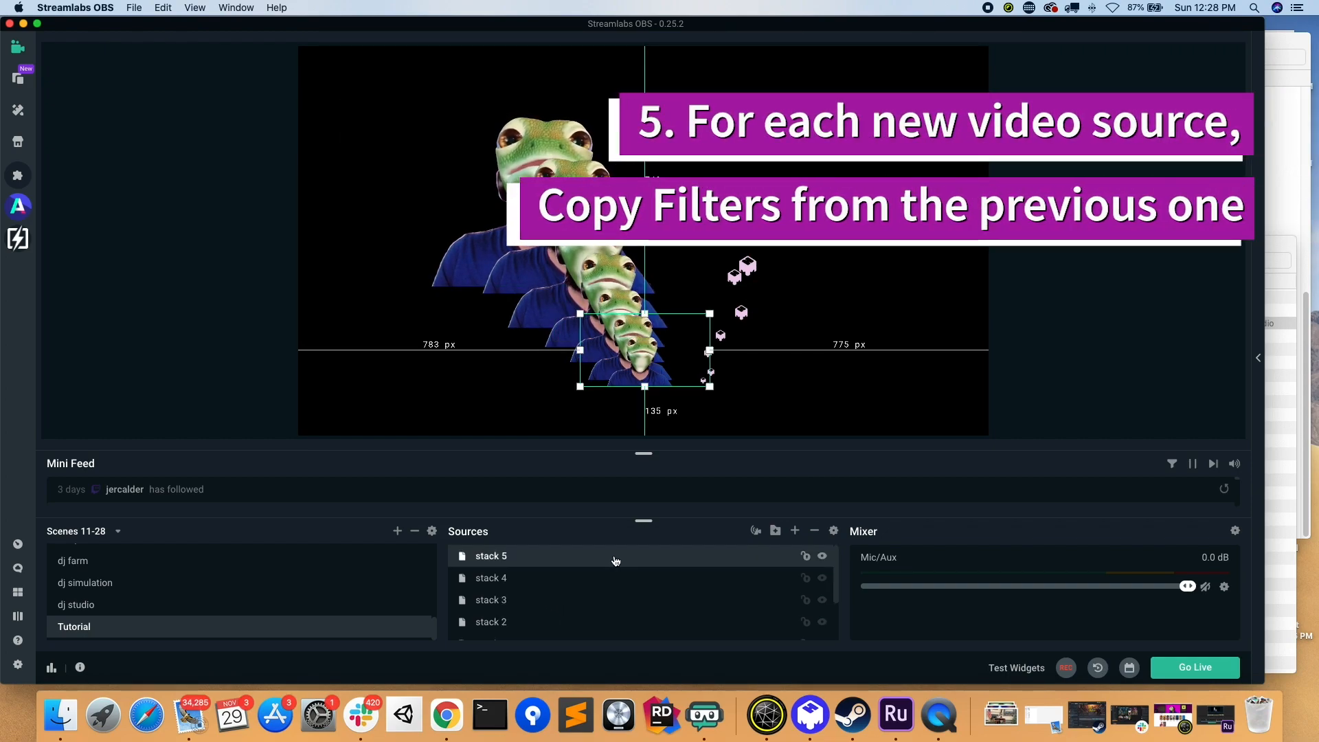
click(893, 424)
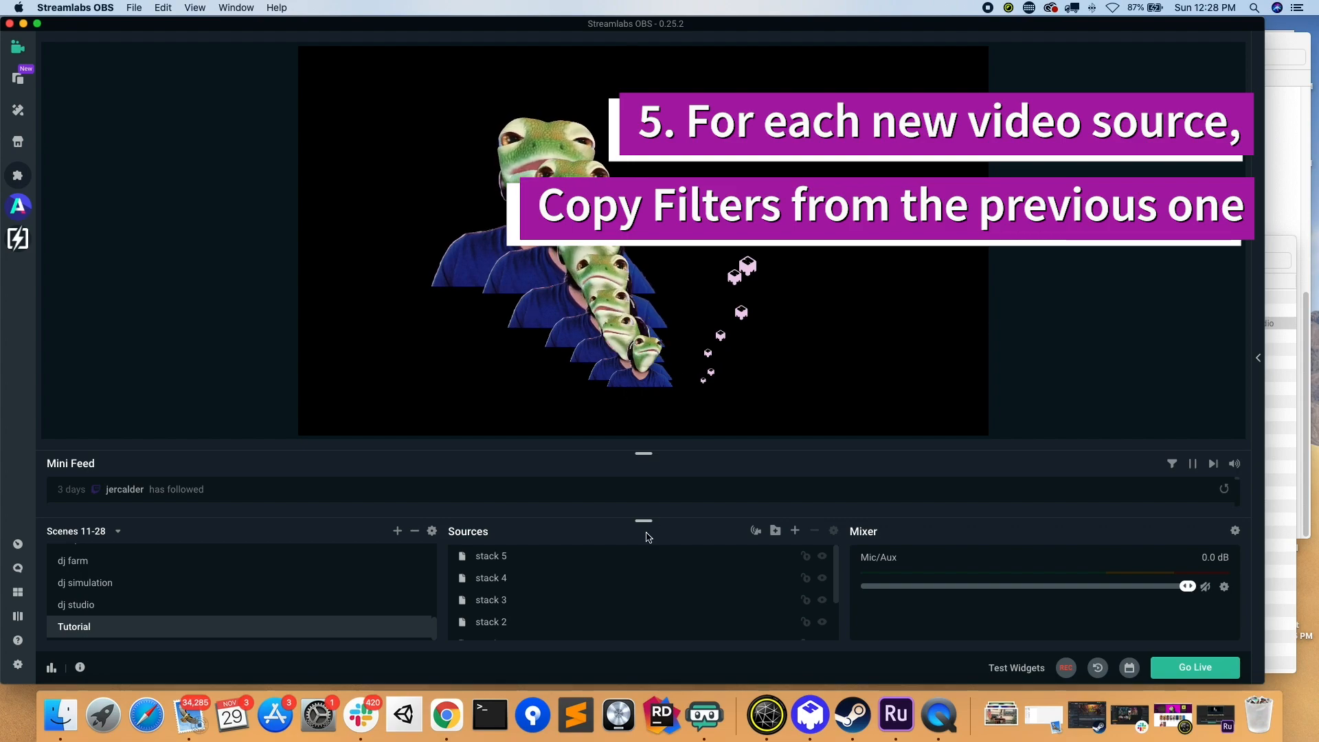
click(629, 557)
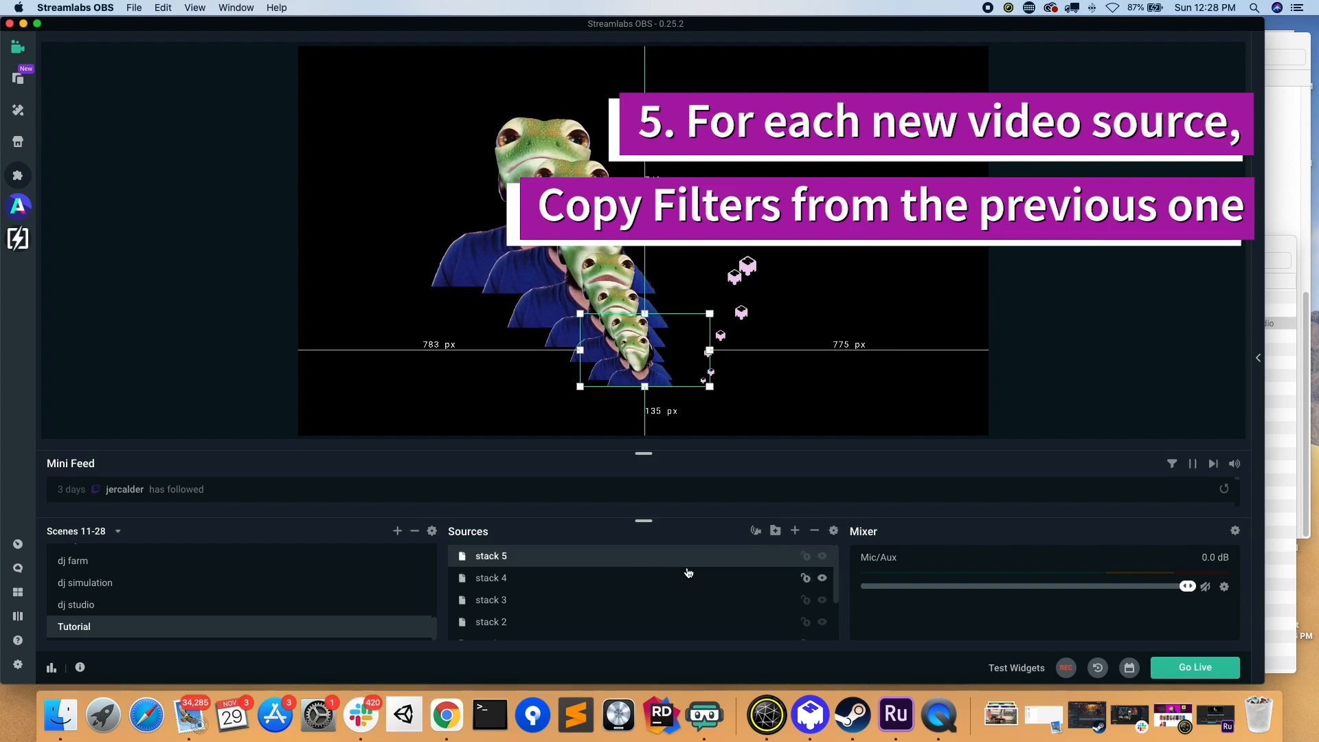
- Add a new Video Capture Device source named stack 6 instead of reusing an existing one
click(796, 531)
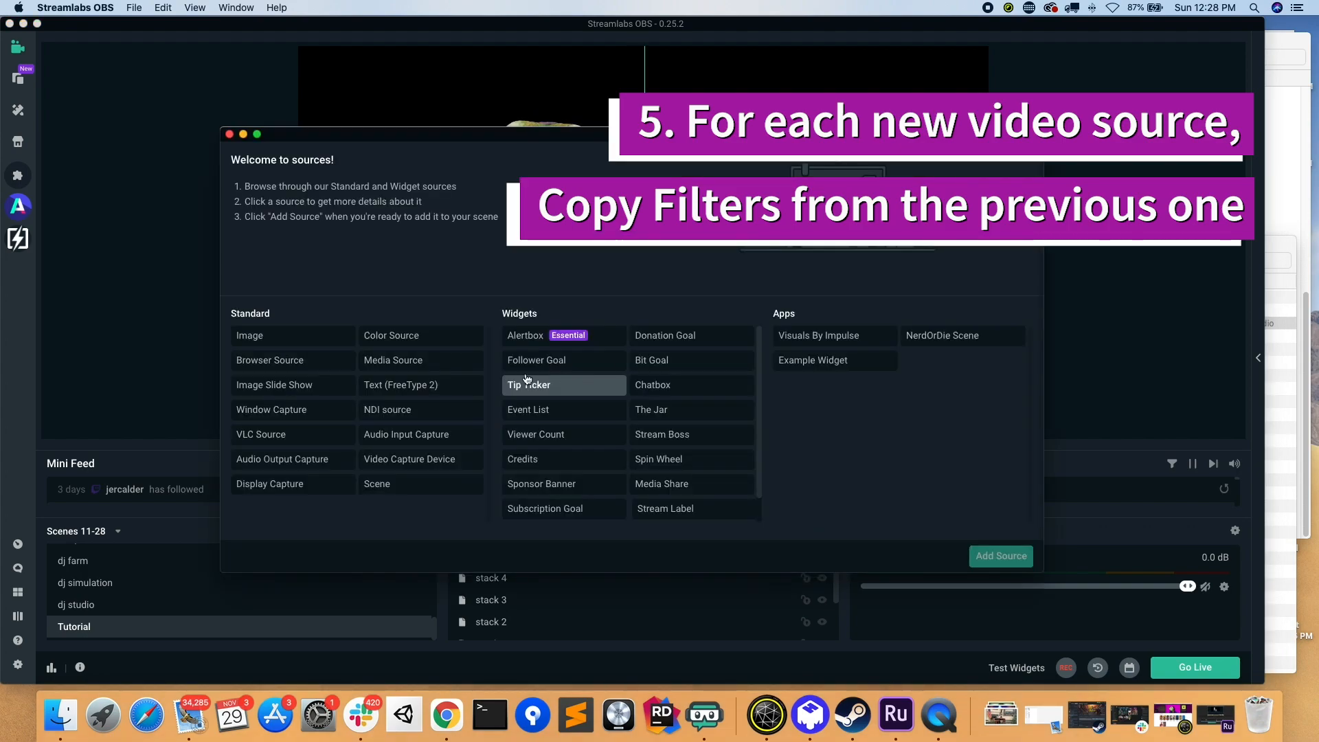
click(441, 461)
click(1001, 556)
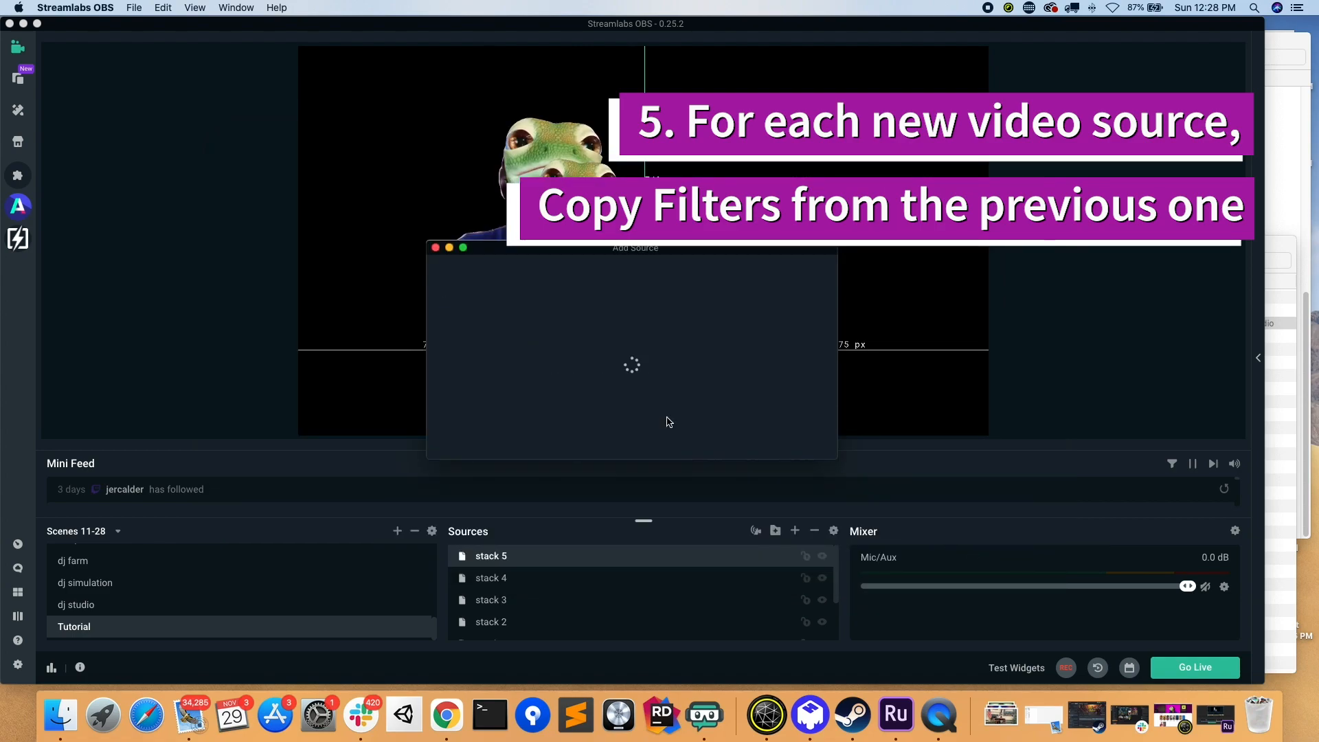
click(567, 442)
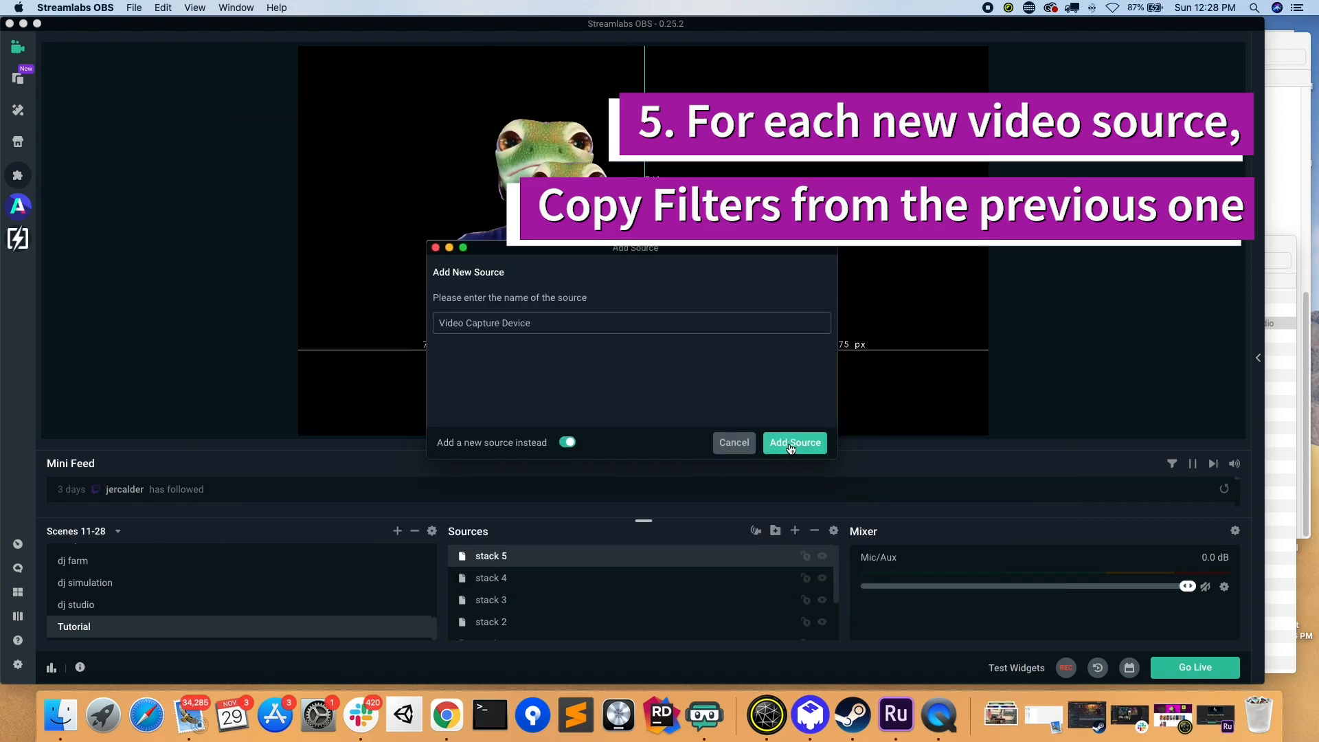
triple_click(694, 324)
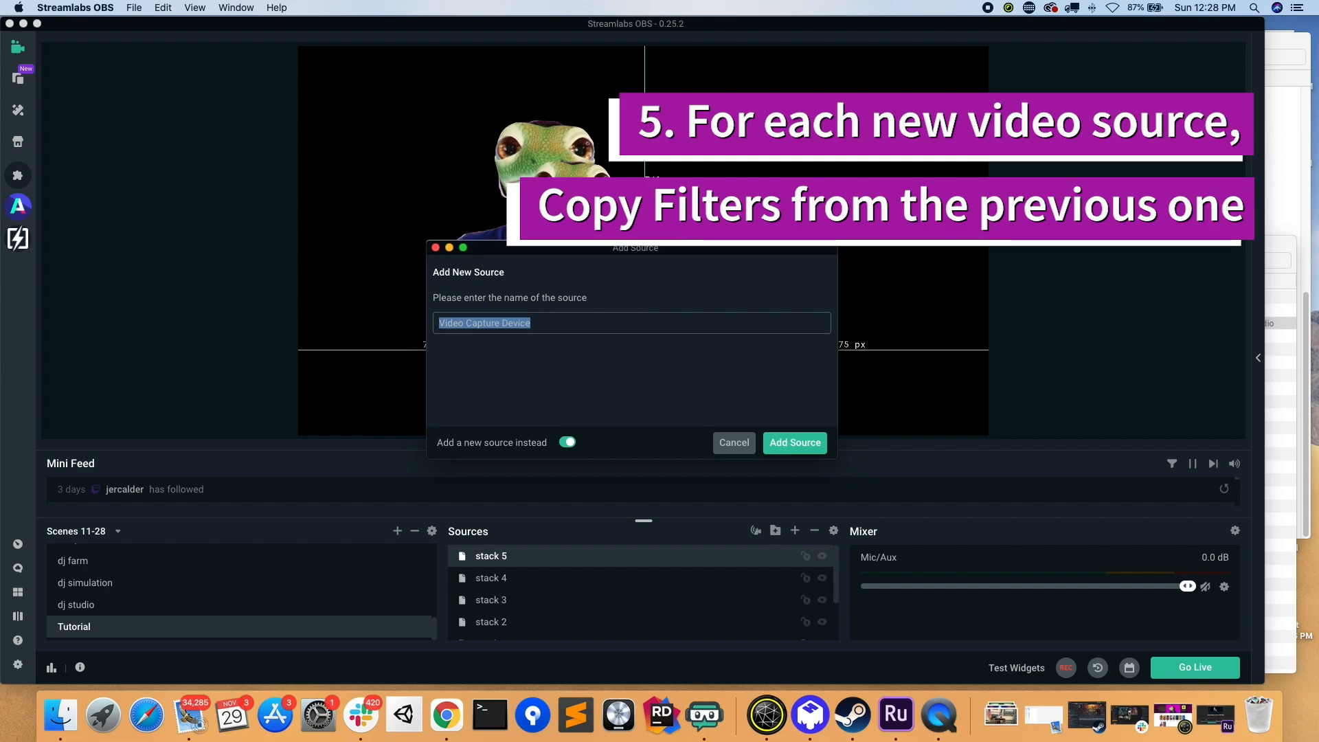
text(stack 6)
click(790, 443)
- Set the stack 6 source's device to Snap Camera with the High preset and close its settings
click(603, 251)
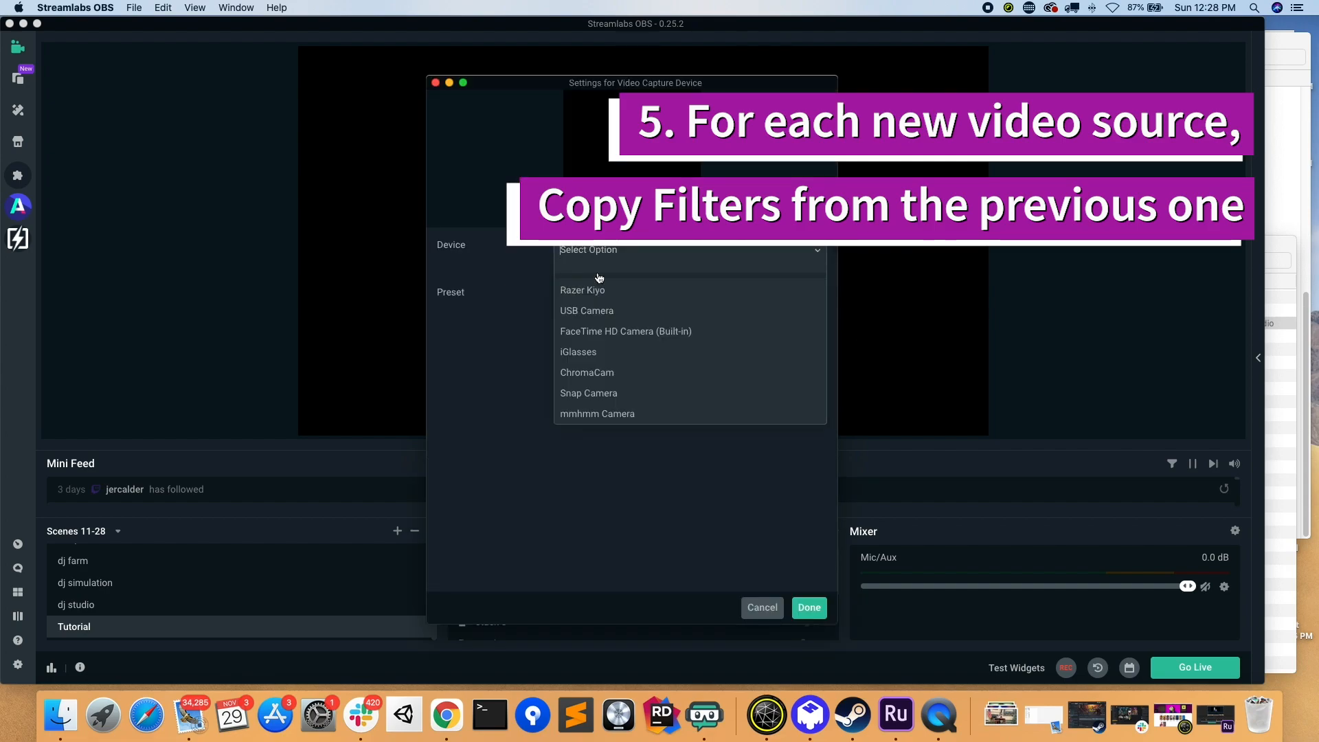
click(591, 396)
click(597, 299)
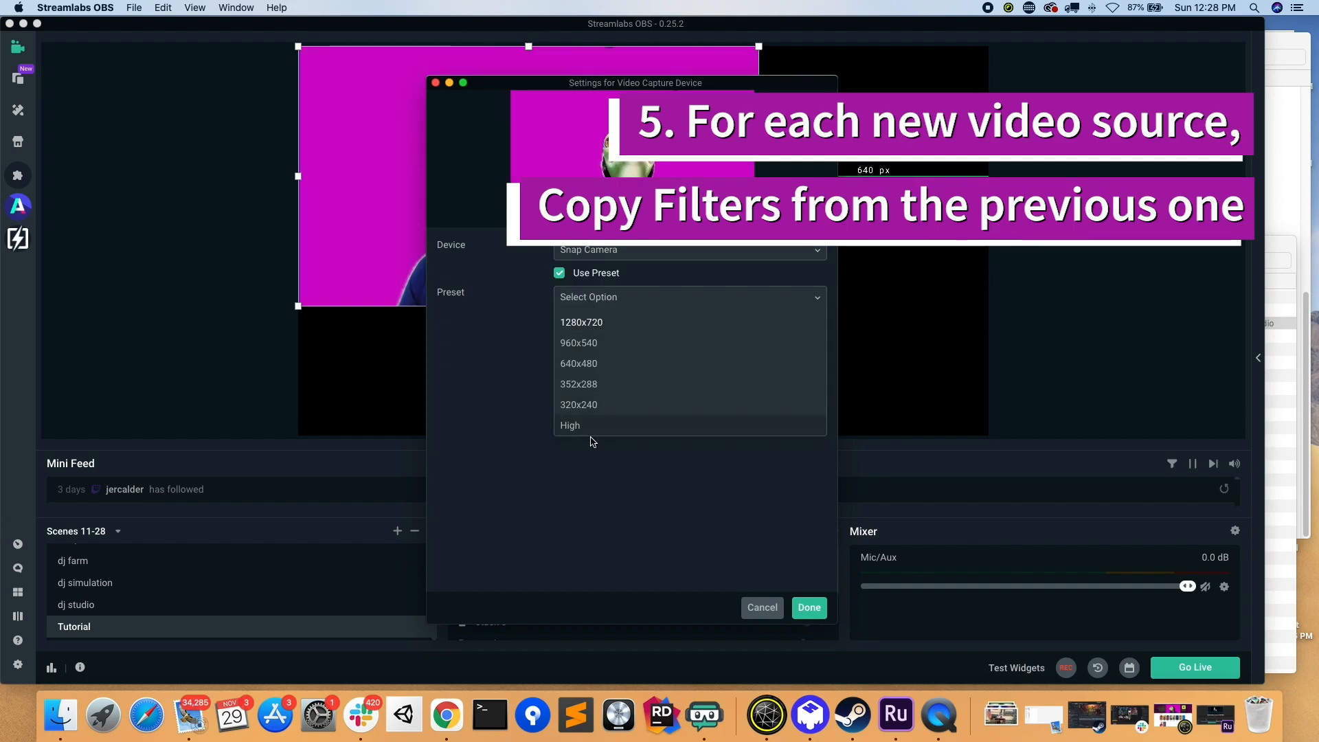
click(592, 435)
click(747, 607)
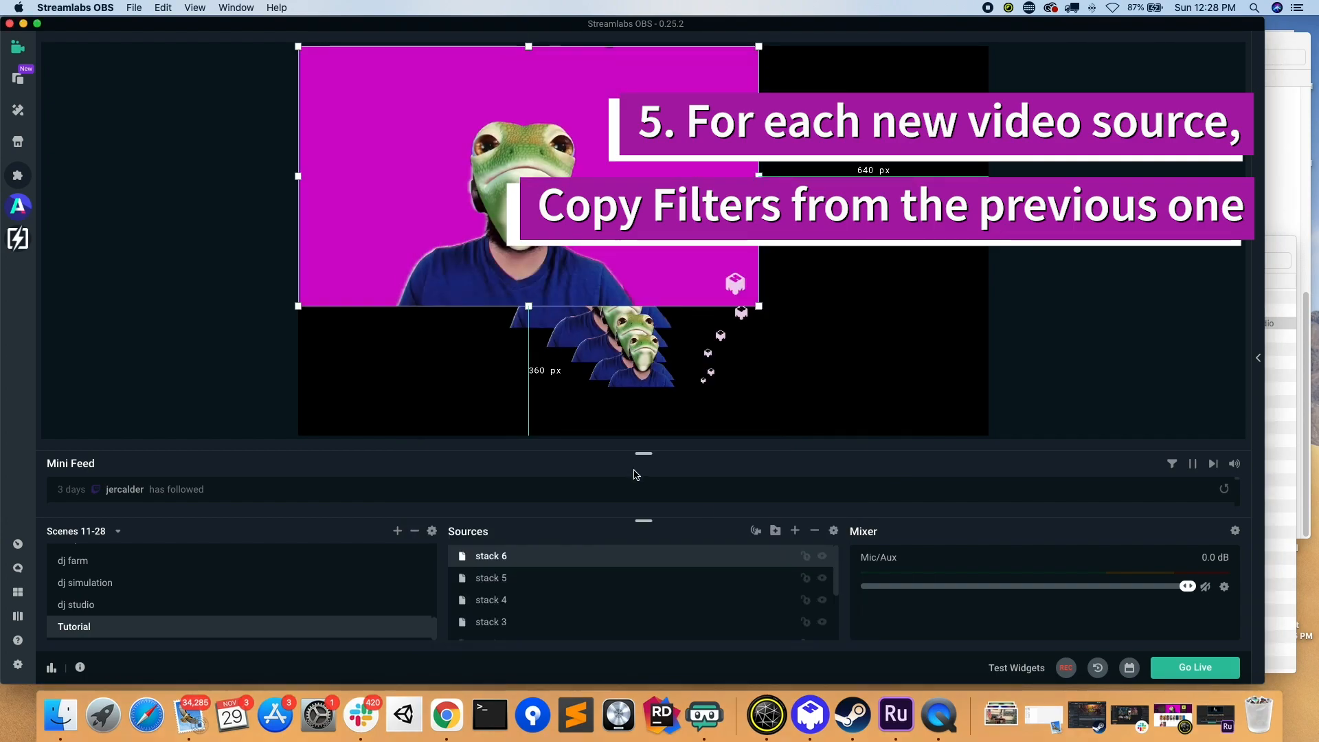
- Copy the filters of the stack 5 source and paste them onto the stack 6 source
click(539, 580)
right_click(542, 580)
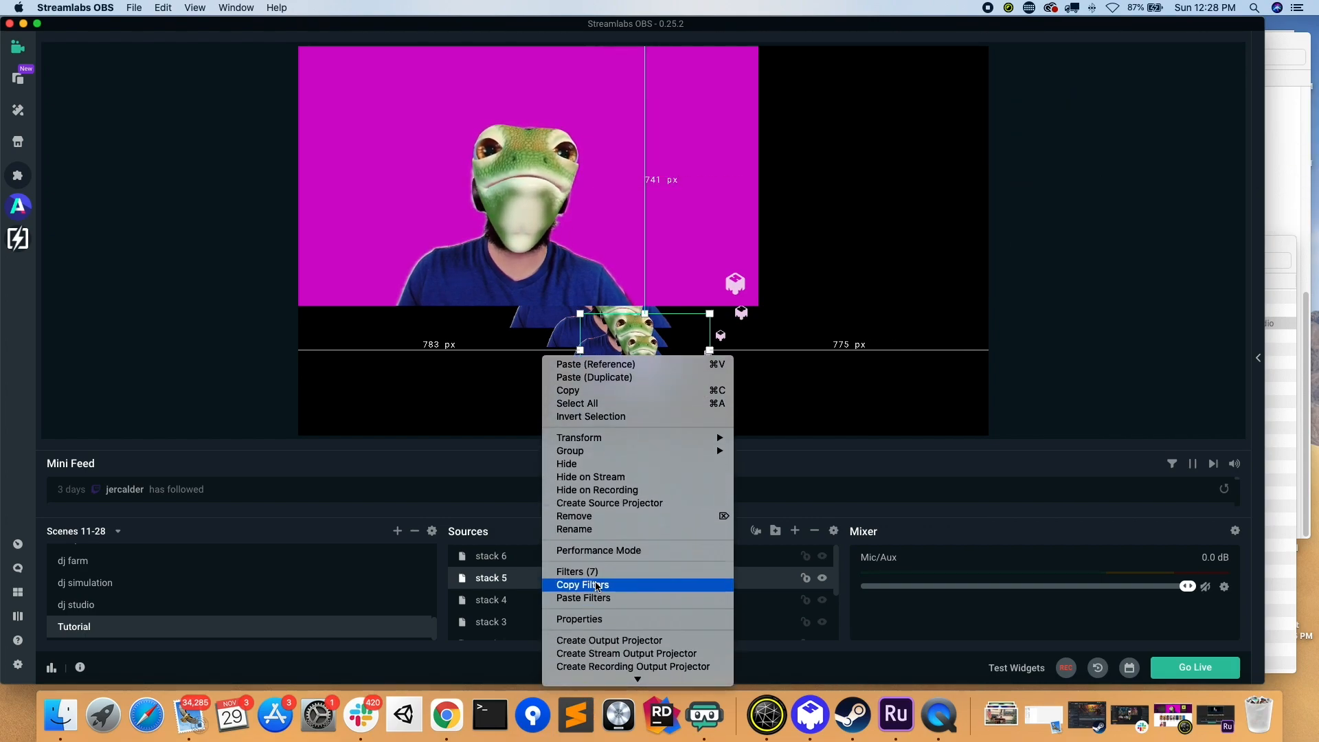
click(582, 585)
click(558, 557)
right_click(556, 557)
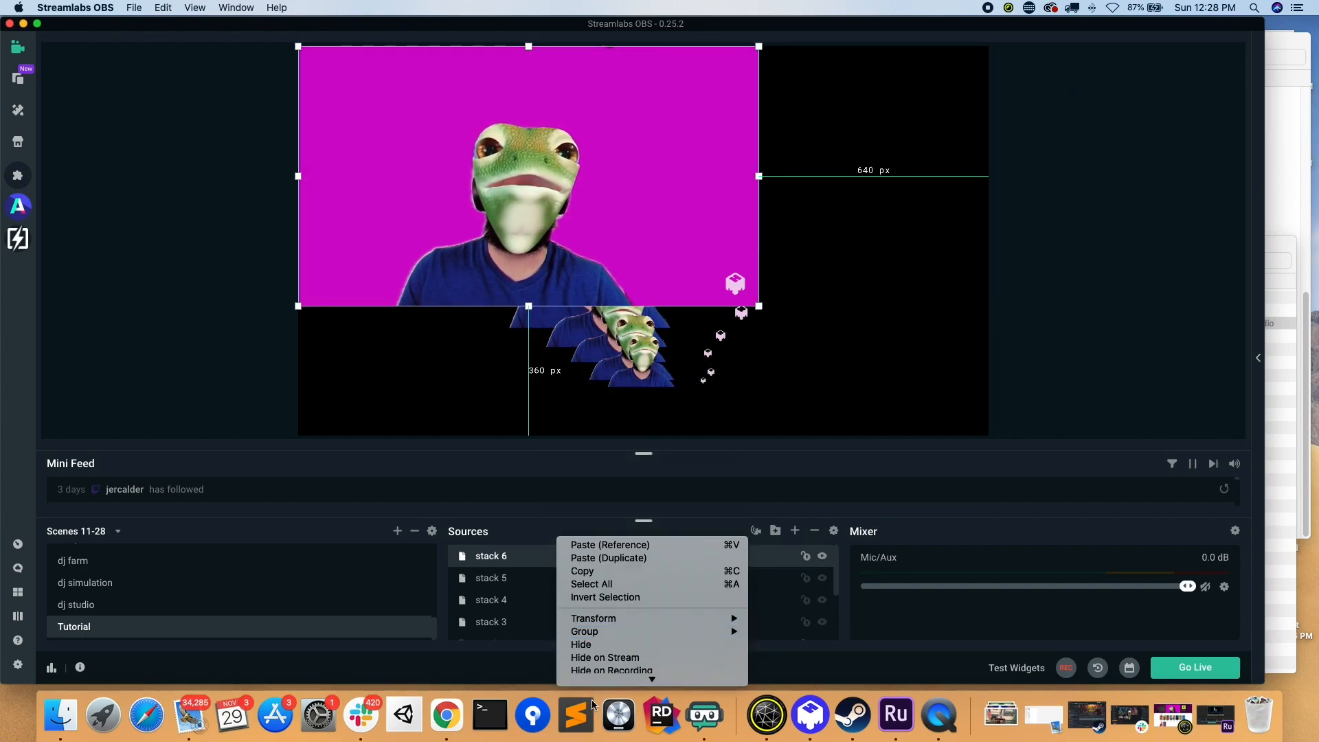
scroll(598, 629, down, 5)
click(603, 636)
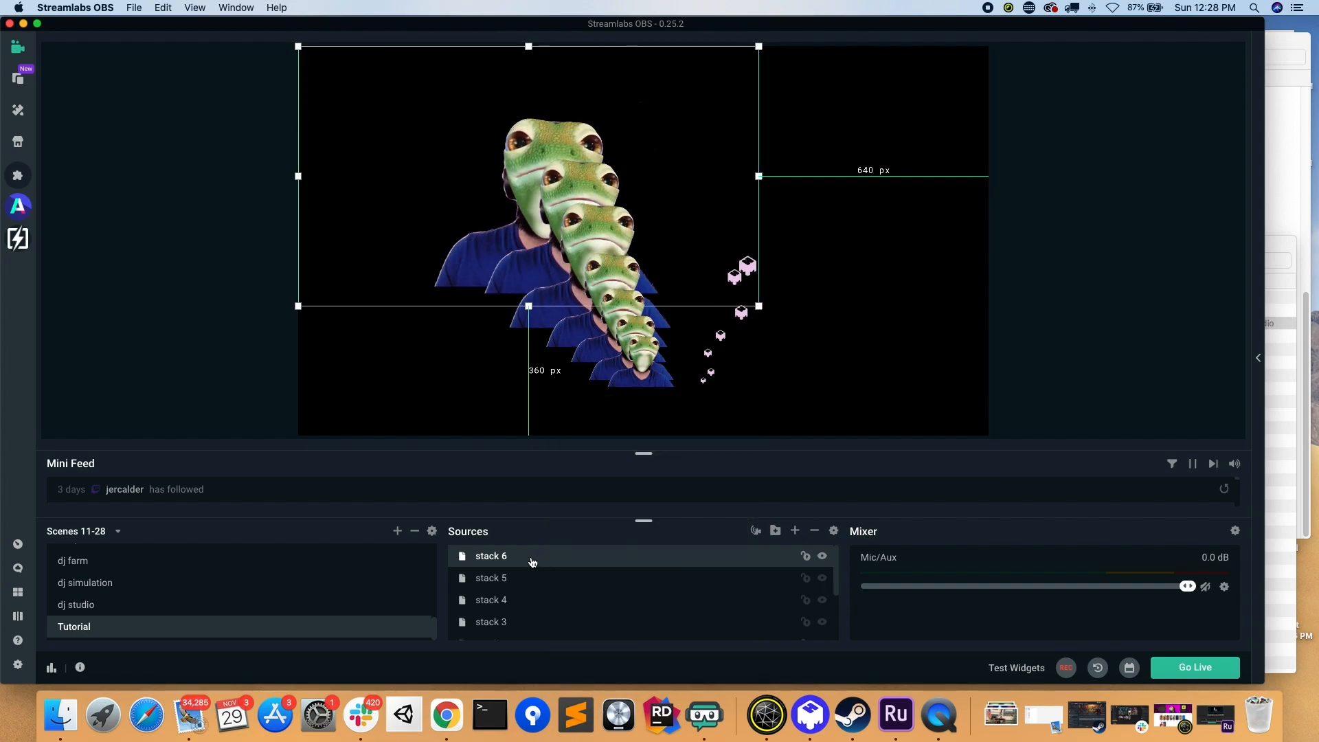
- Shrink the stack 6 source and place it at the stack's small end, about 840 px from the canvas's left edge and 808 px from its top
drag(384, 207, 625, 359)
drag(1005, 185, 644, 371)
drag(586, 412, 640, 373)
drag(641, 374, 641, 381)
drag(715, 330, 667, 366)
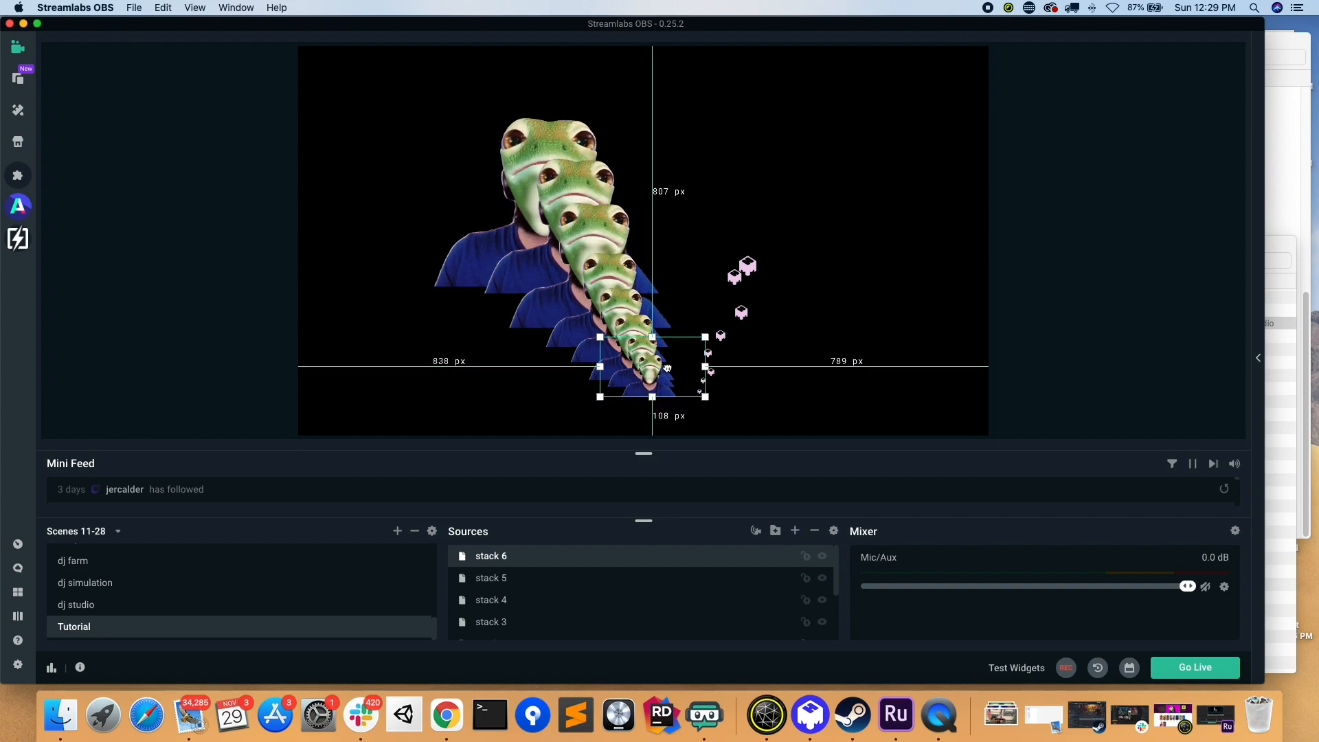
- Add one more Render Delay filter, named Render Delay (6), to the stack 6 source
right_click(513, 560)
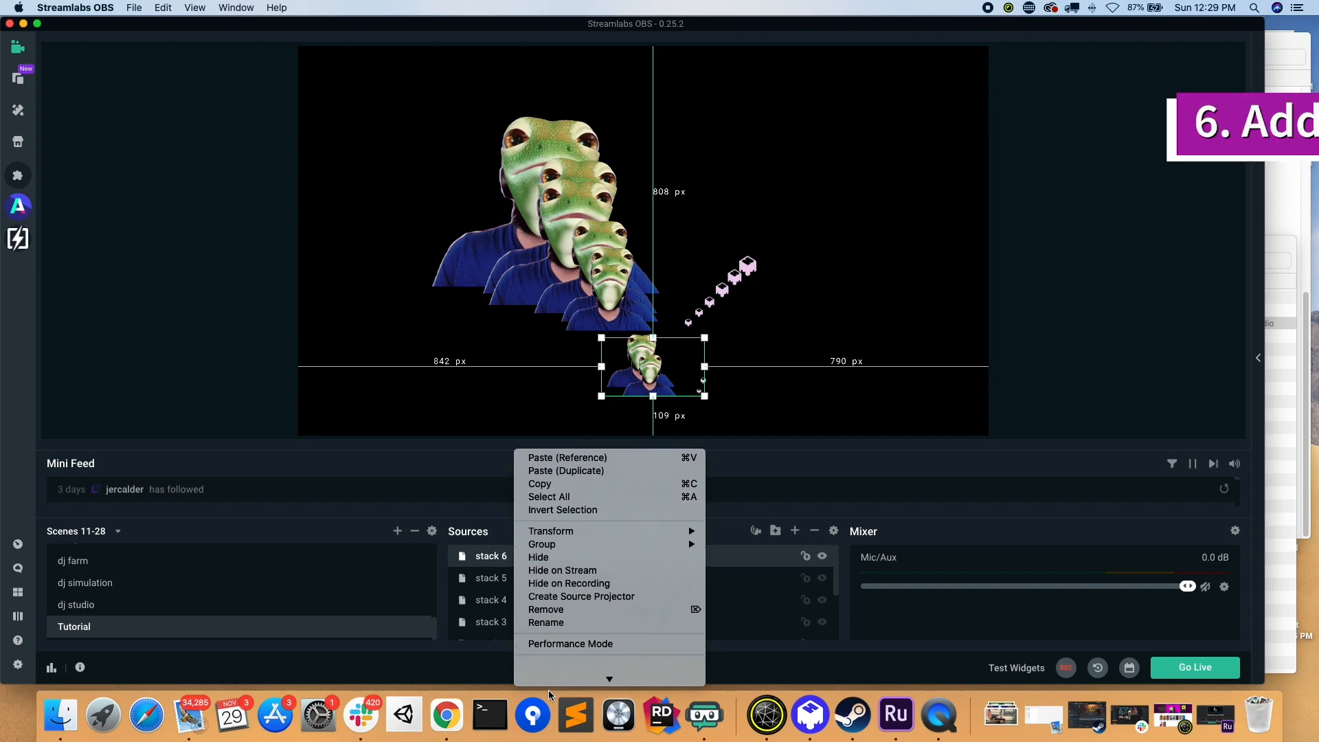
click(550, 613)
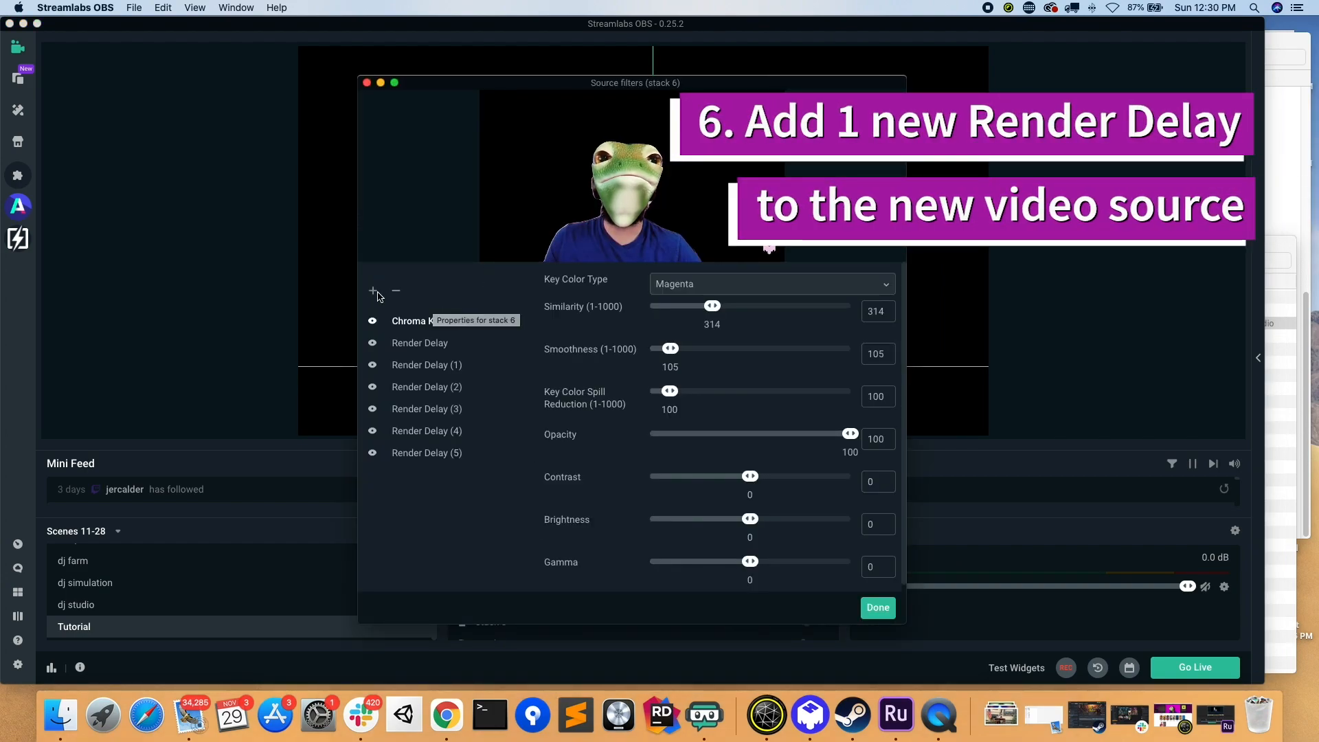
click(373, 291)
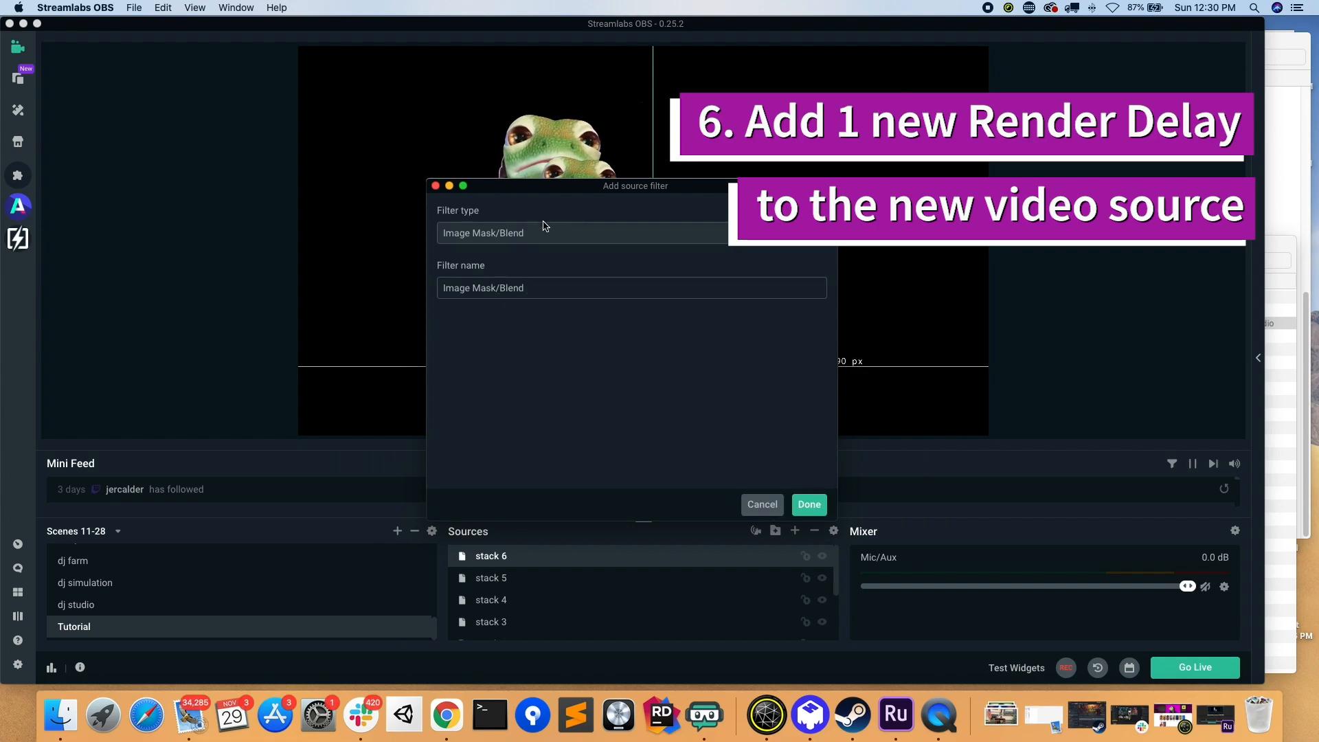
click(541, 232)
click(542, 359)
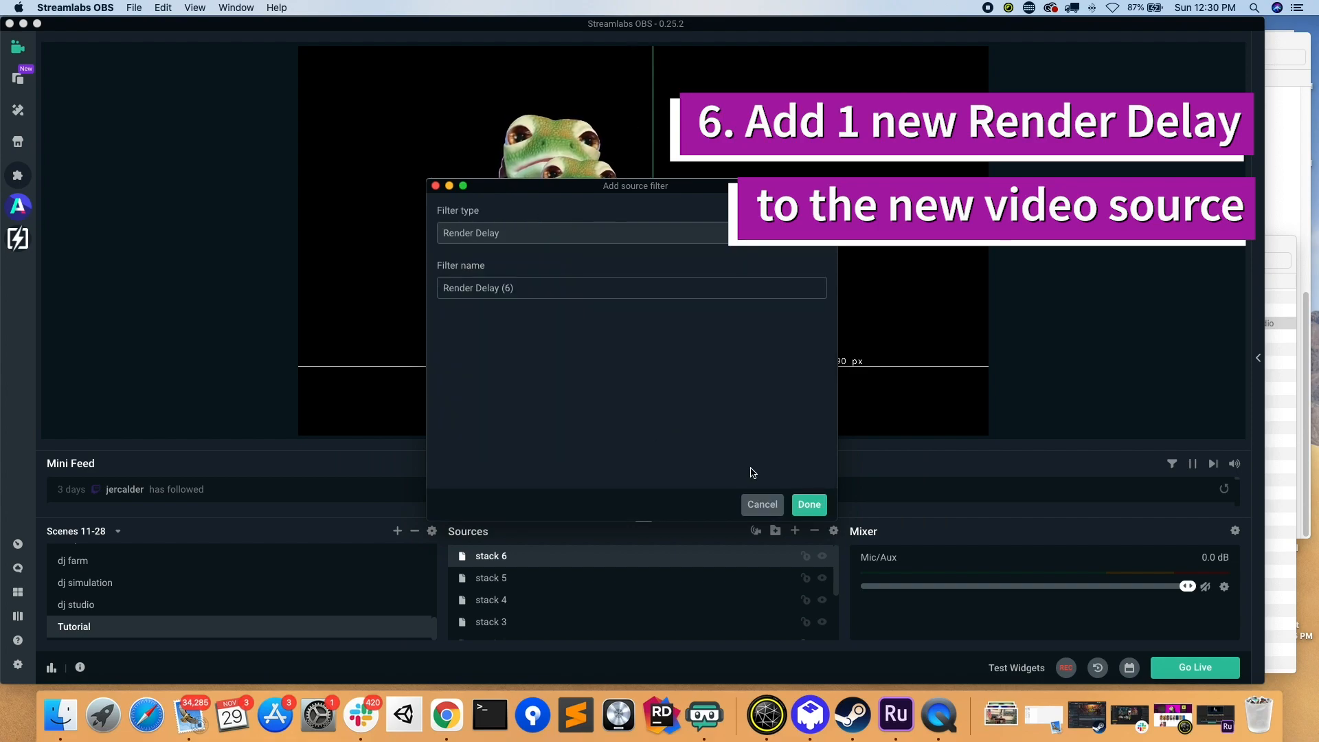
click(809, 505)
- Set the delay of the Render Delay (6) filter to 480 and close the filter settings of stack 6
double_click(692, 284)
text(480)
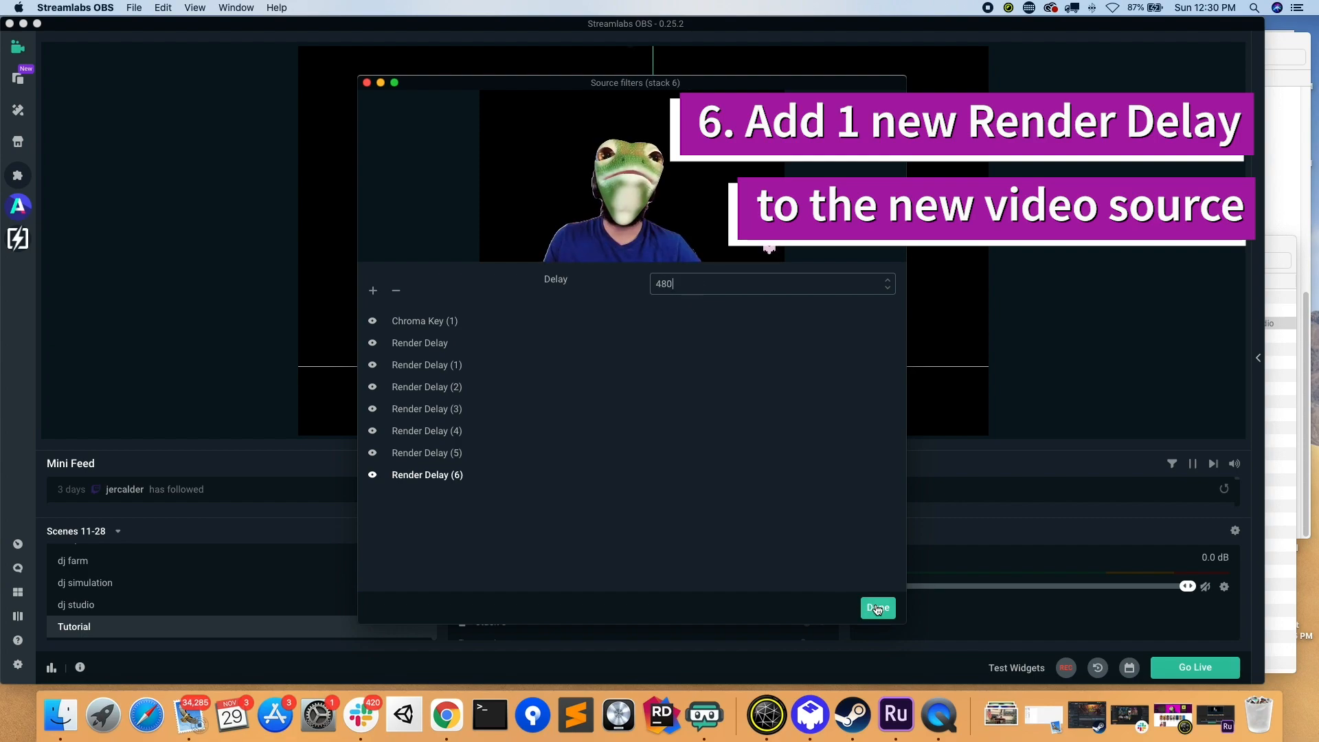
click(877, 608)
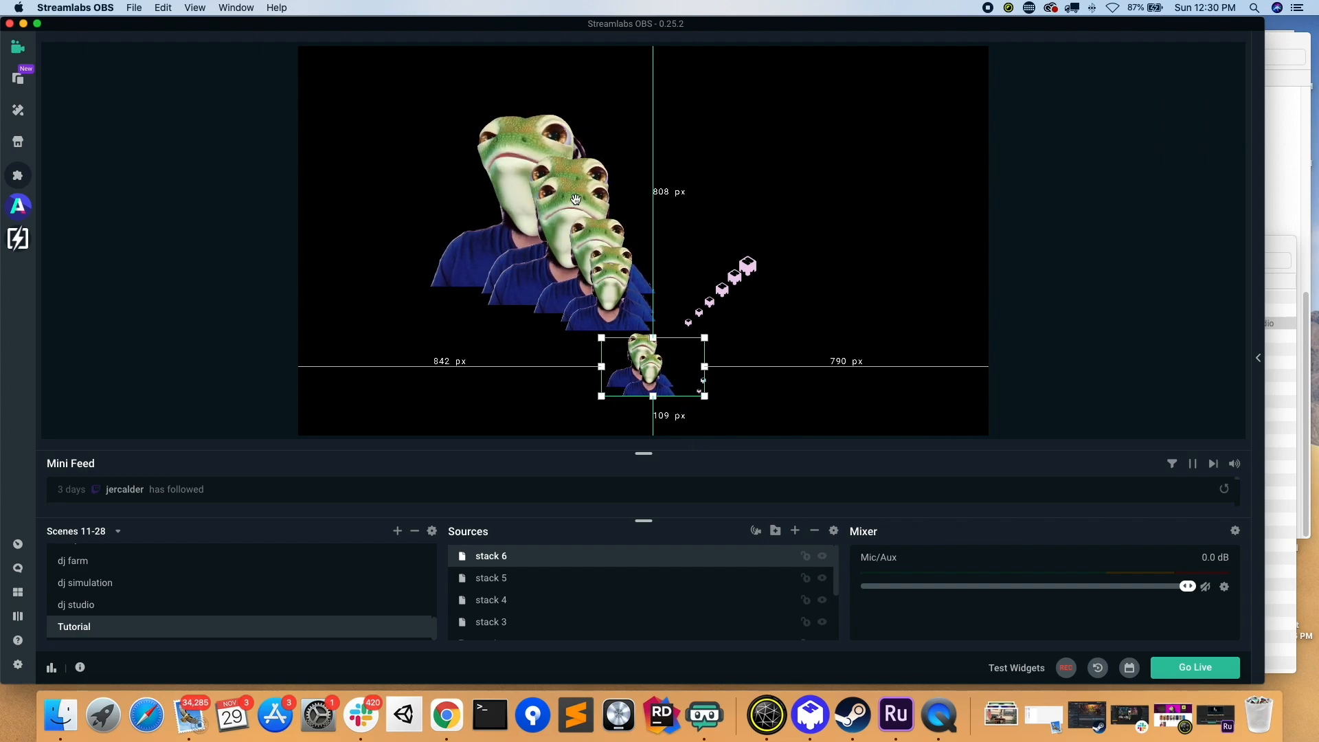
- Reposition the stack 0 through stack 4 sources in the preview, lining their heads up closely beneath the dj video's head
click(581, 171)
drag(575, 158, 549, 154)
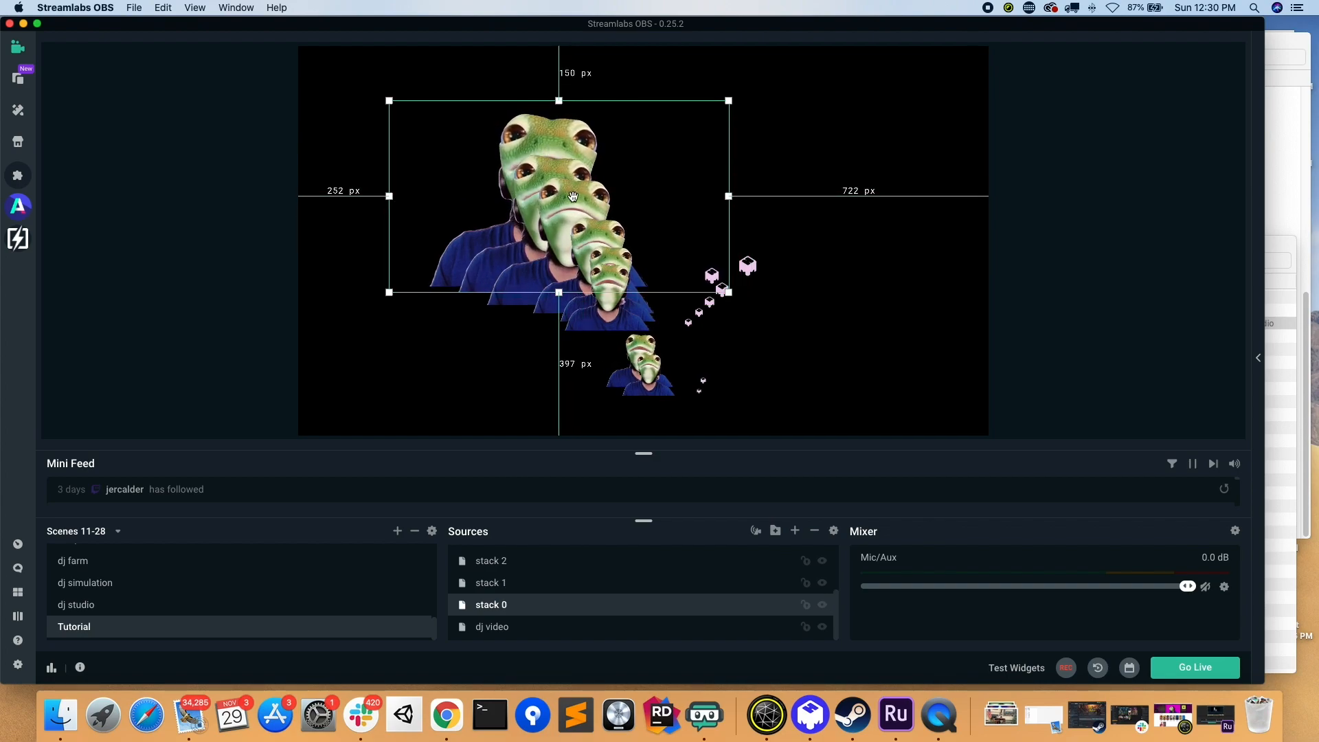
click(618, 305)
drag(605, 274, 572, 289)
drag(648, 319, 588, 270)
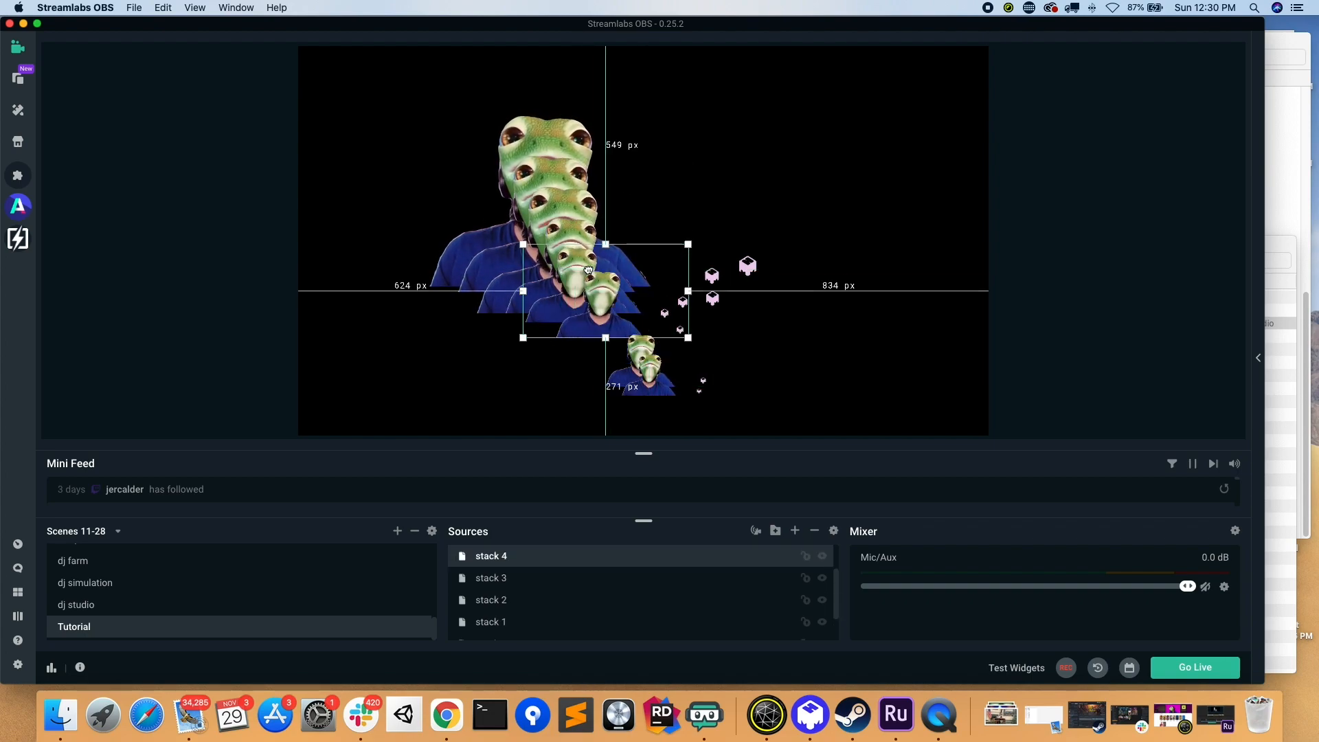